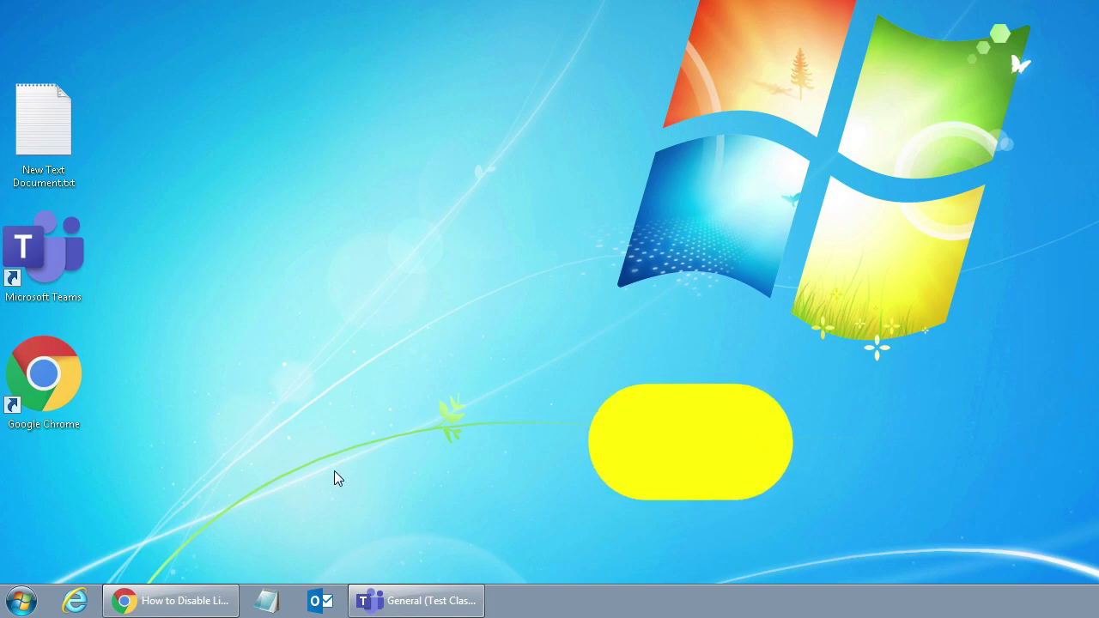
left_click(21, 601)
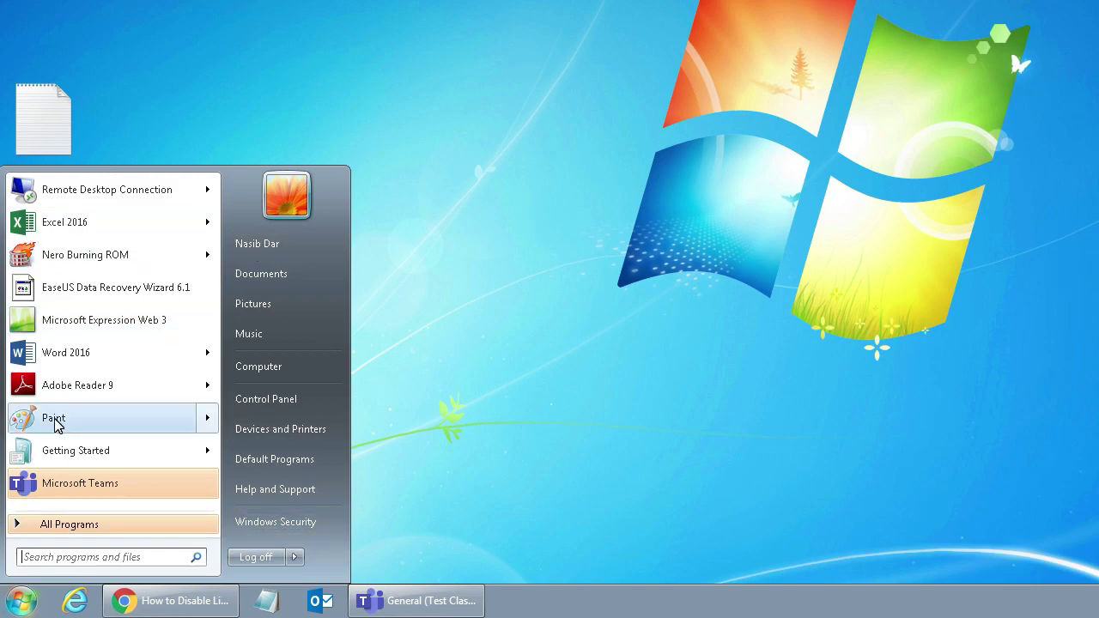
left_click(438, 433)
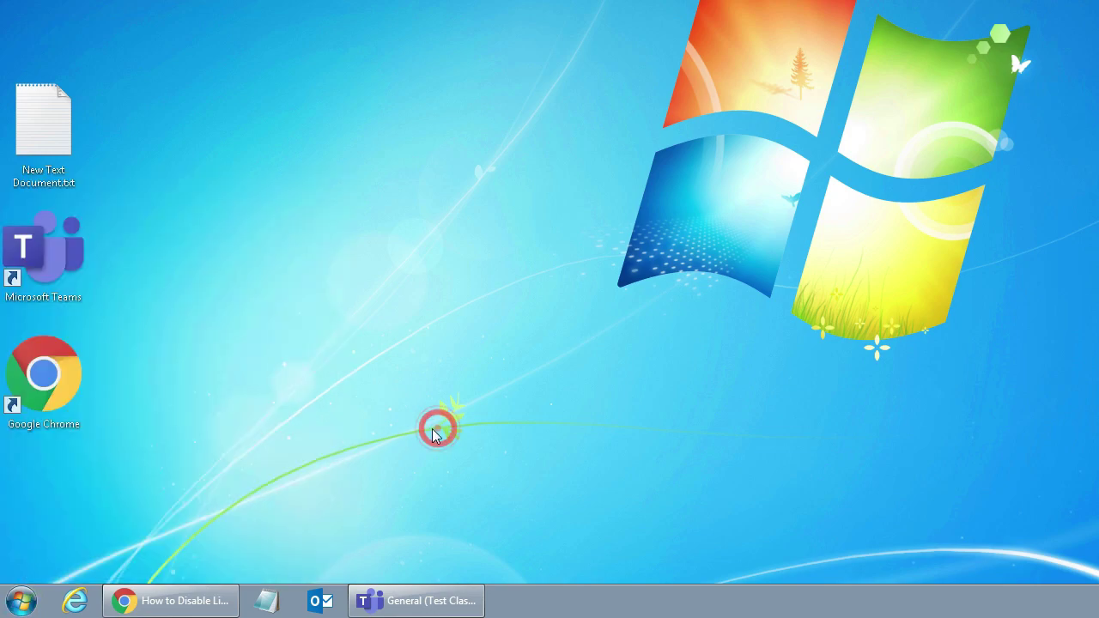
Step: Switch to Microsoft Teams and choose Whiteboard as a new tab for Test Class's General channel
left_click(418, 604)
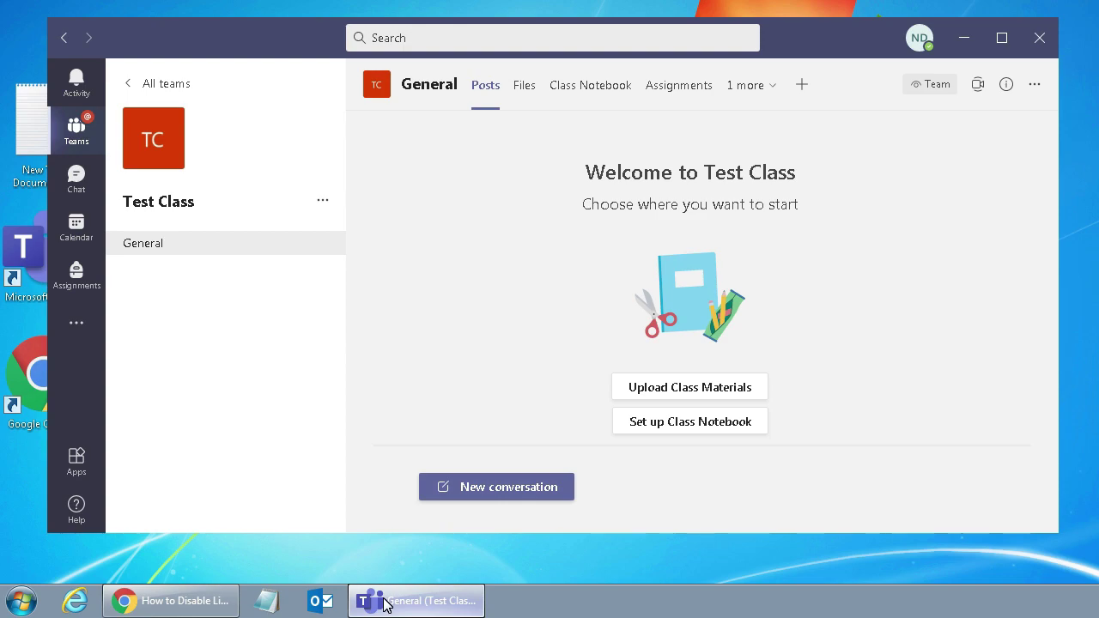
left_click(280, 248)
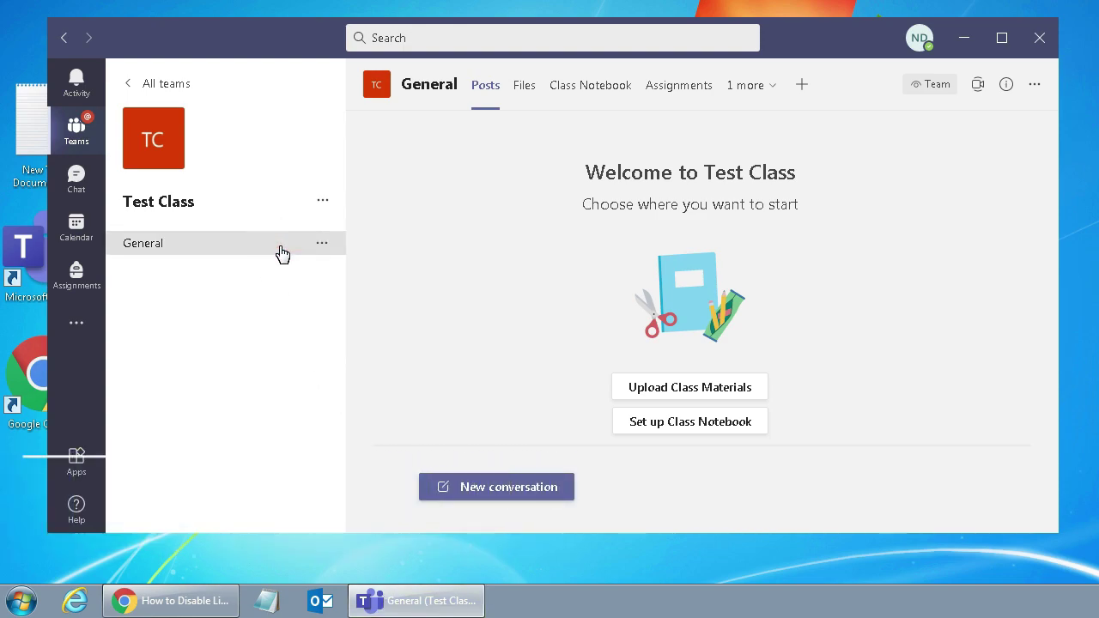
left_click(800, 86)
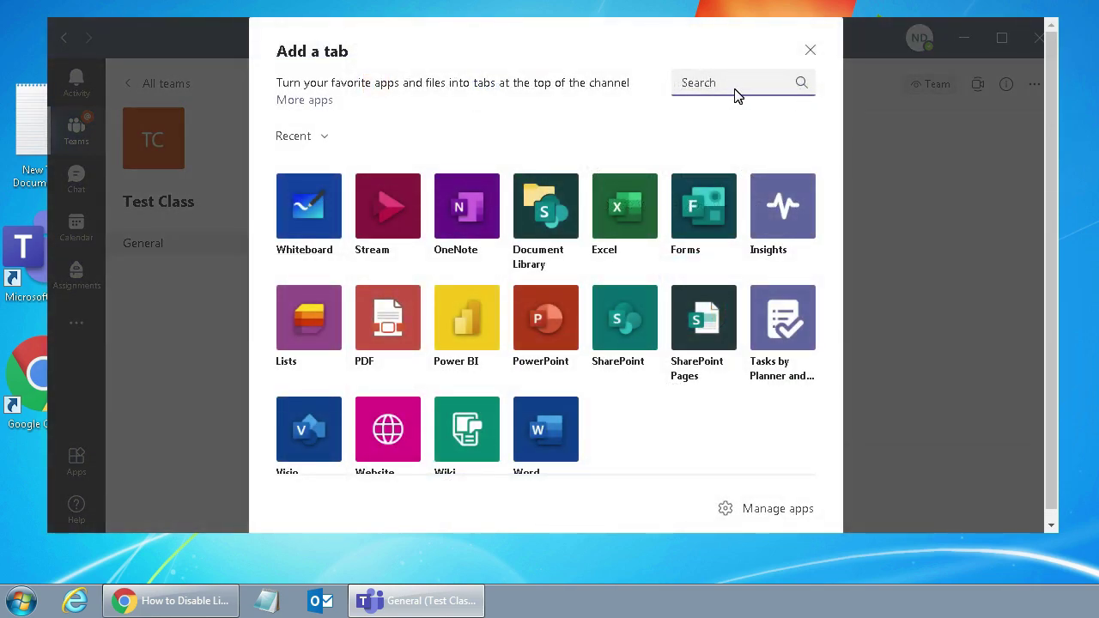
left_click(733, 85)
type("Whiteboard")
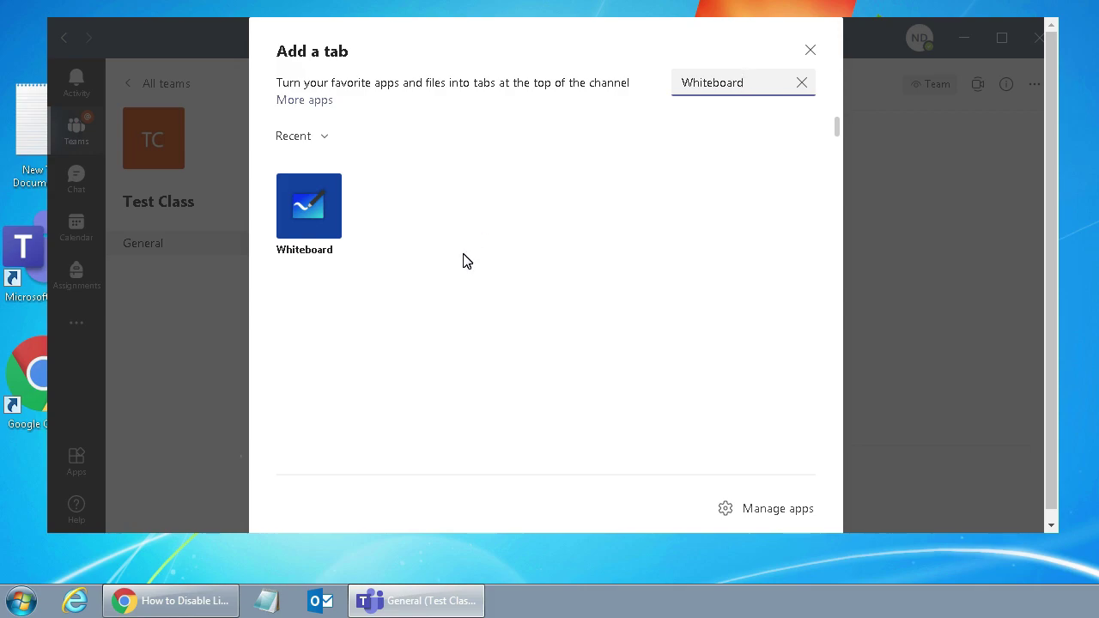
left_click(299, 215)
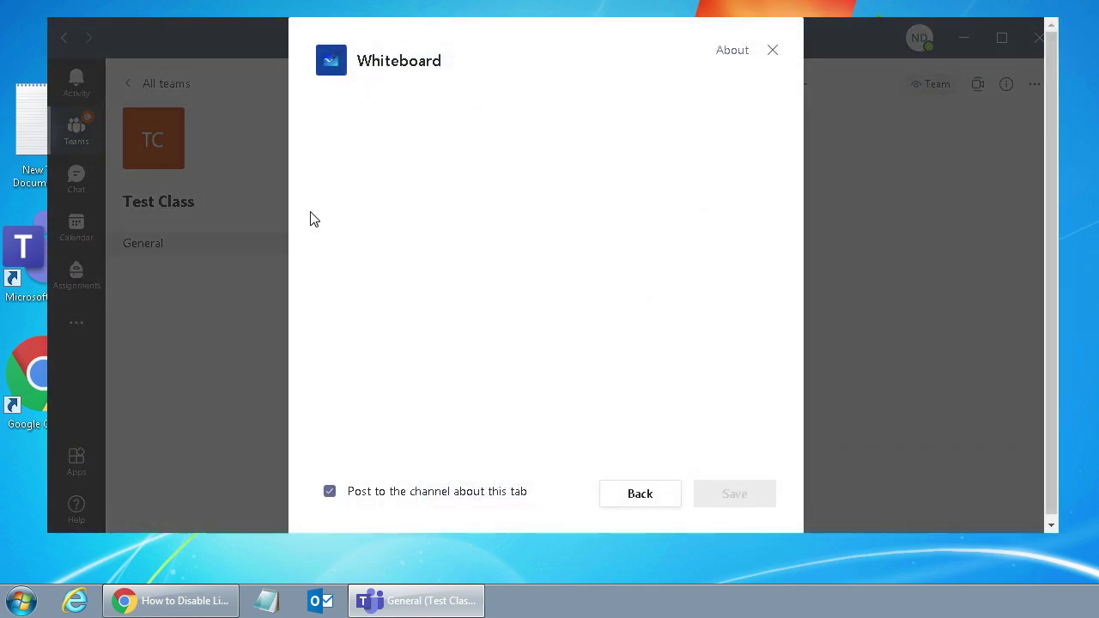
Step: Name the whiteboard "Test Whiteboard windows 7" and save the tab
left_click_drag(378, 62, 437, 70)
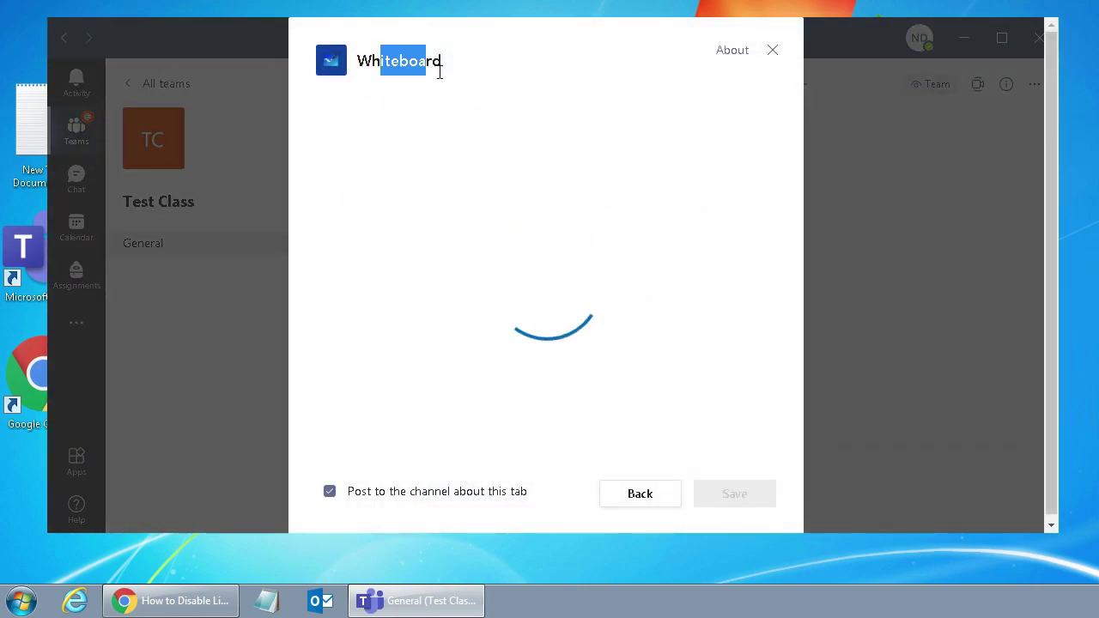
left_click(409, 181)
left_click_drag(410, 182, 334, 182)
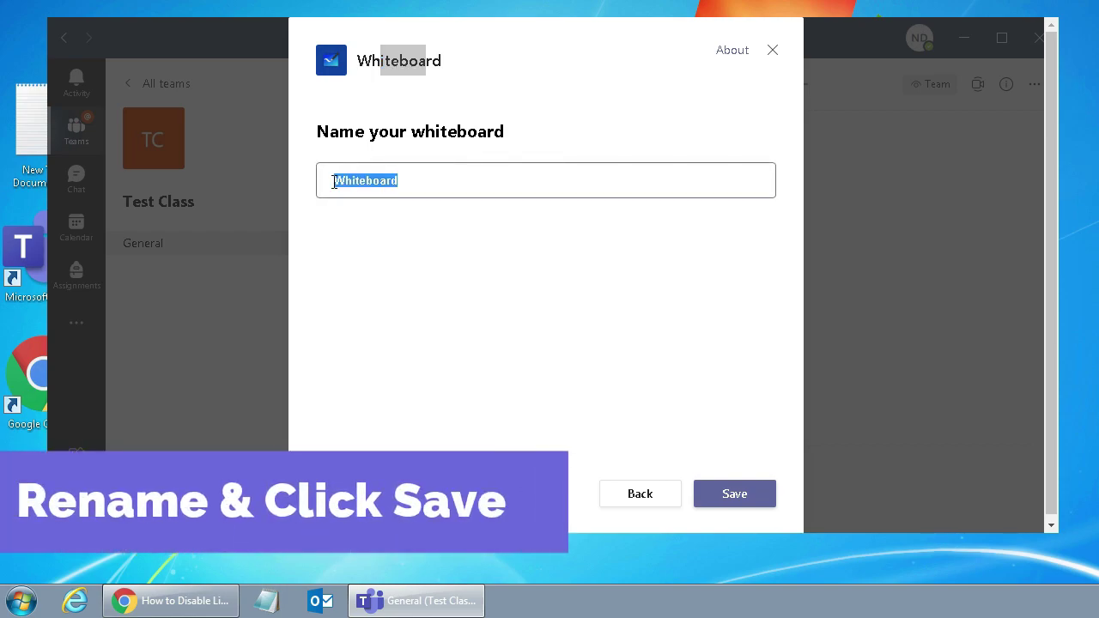
type("Test Whiteb")
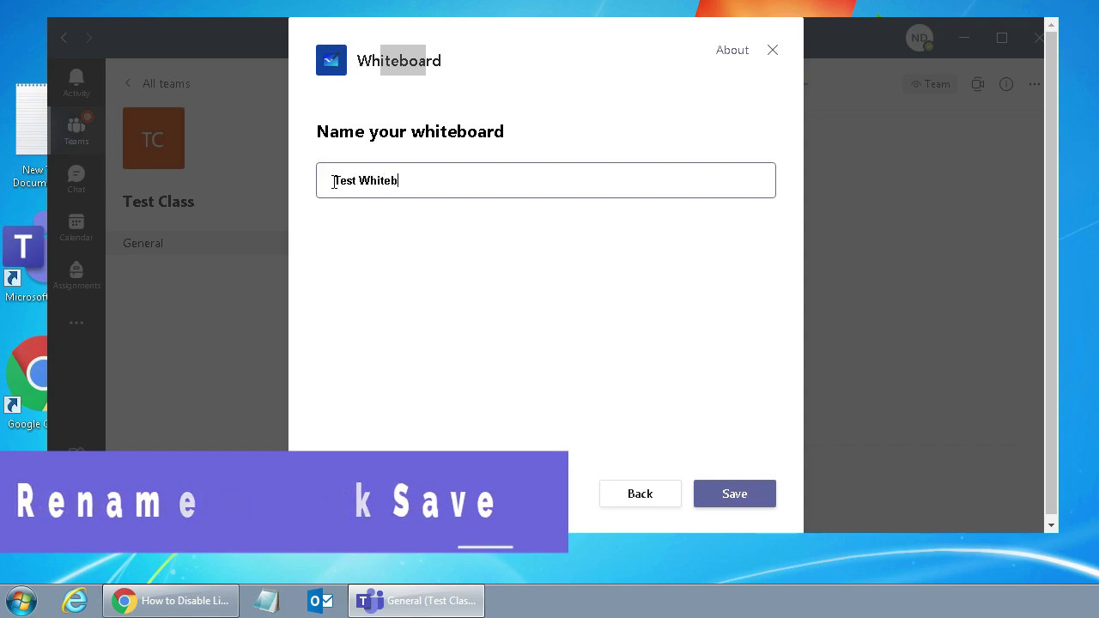
type("oard win")
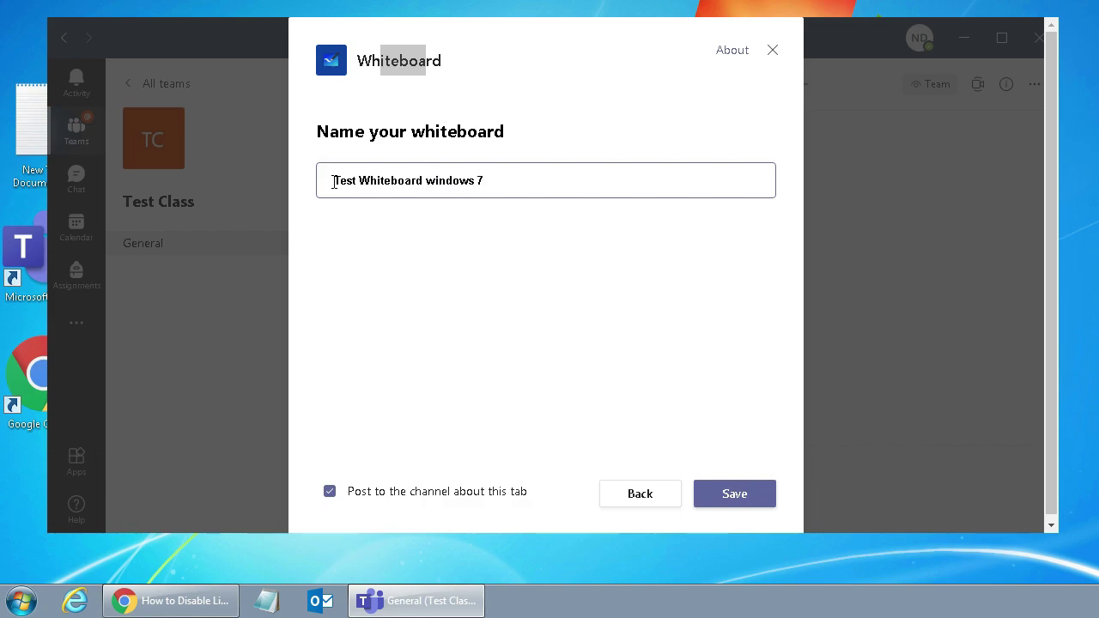
type("dows 7")
left_click(733, 505)
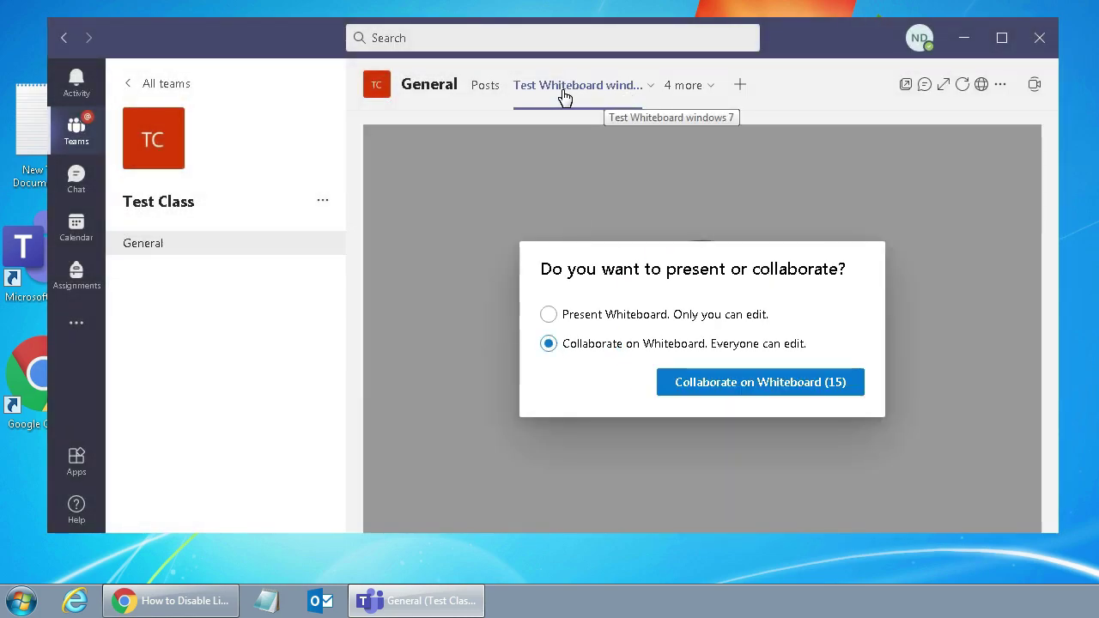
Step: Start the whiteboard in presenting mode, where only you can edit
left_click(598, 323)
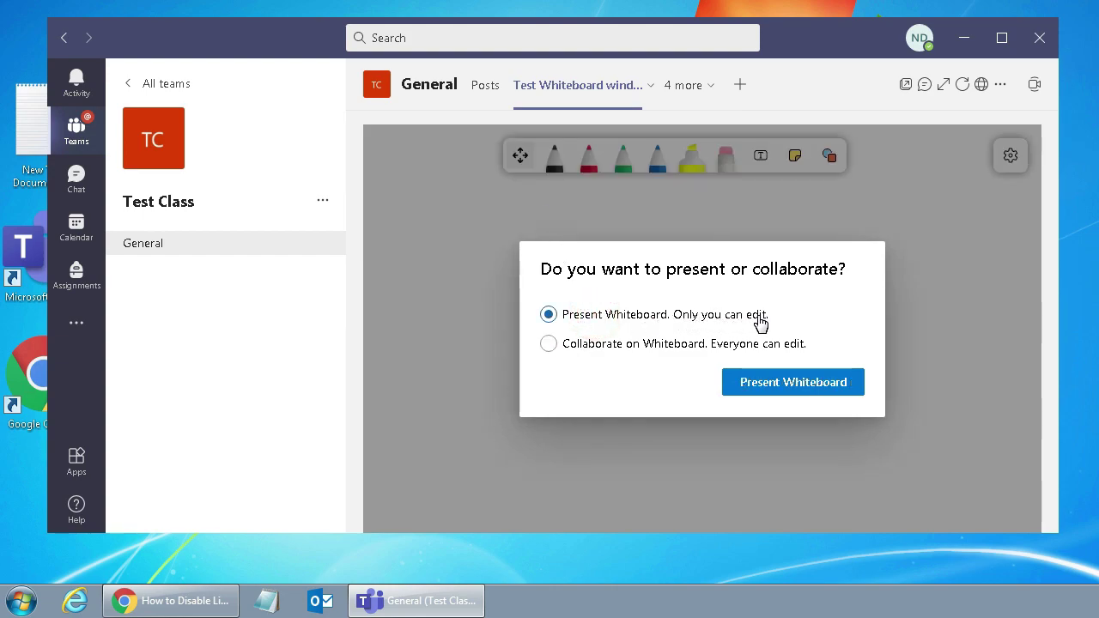
left_click(591, 350)
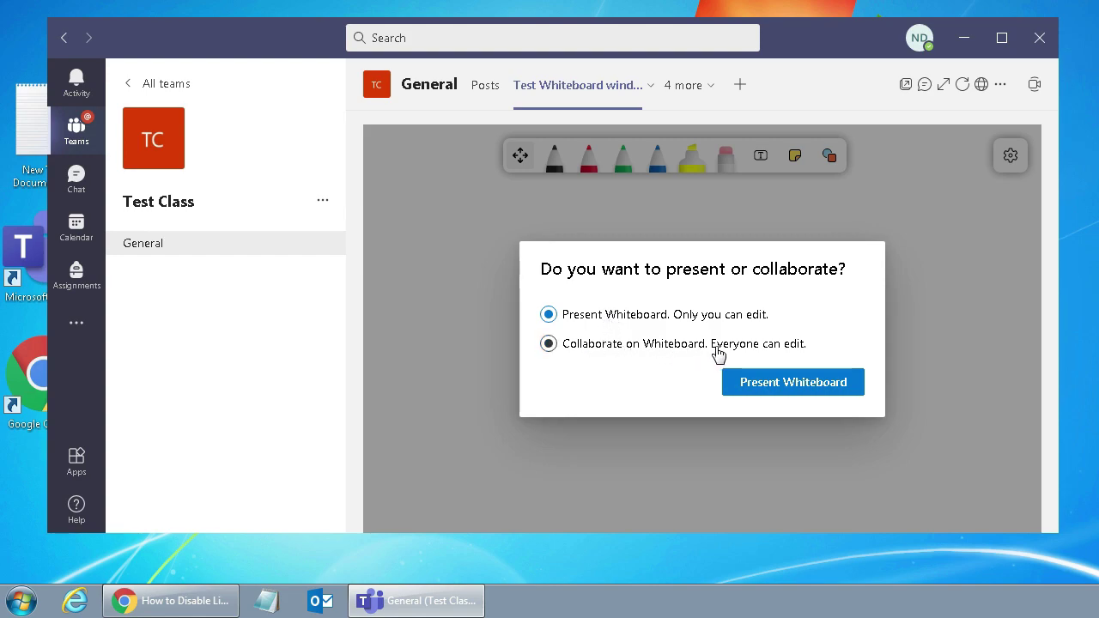
left_click(765, 391)
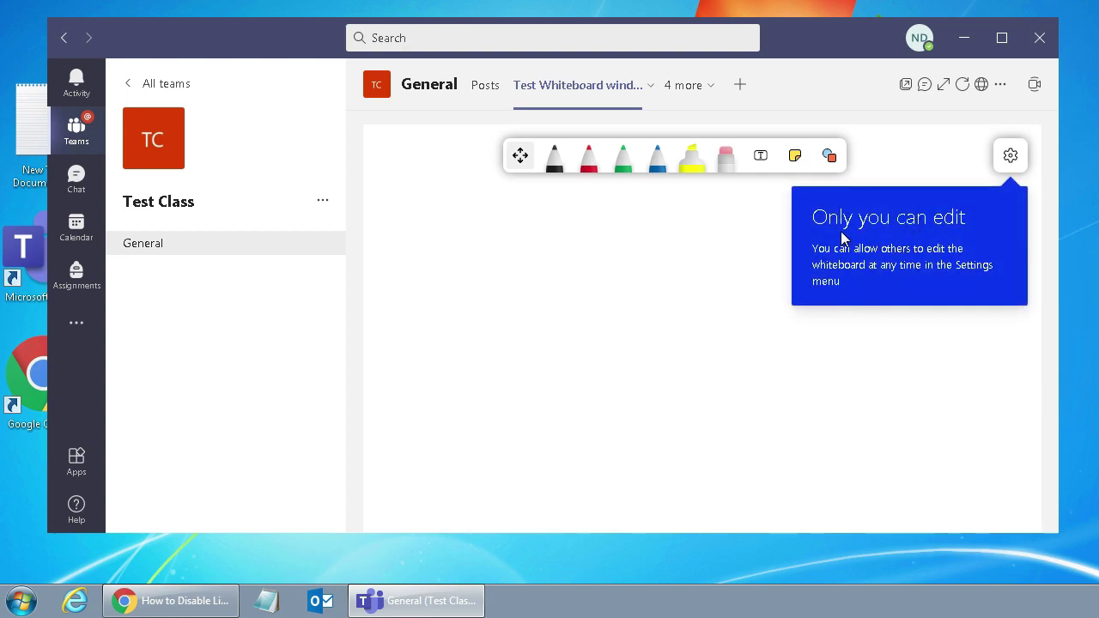
Step: Allow other participants to edit in the whiteboard settings, turn that permission back off and close the settings
left_click(1011, 156)
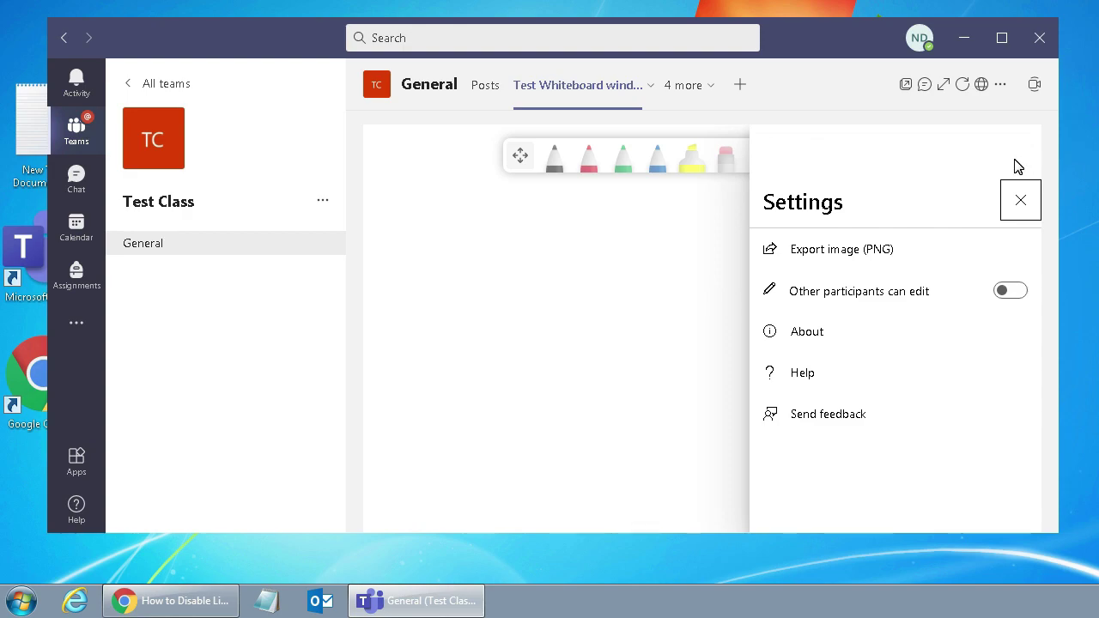
left_click(1013, 293)
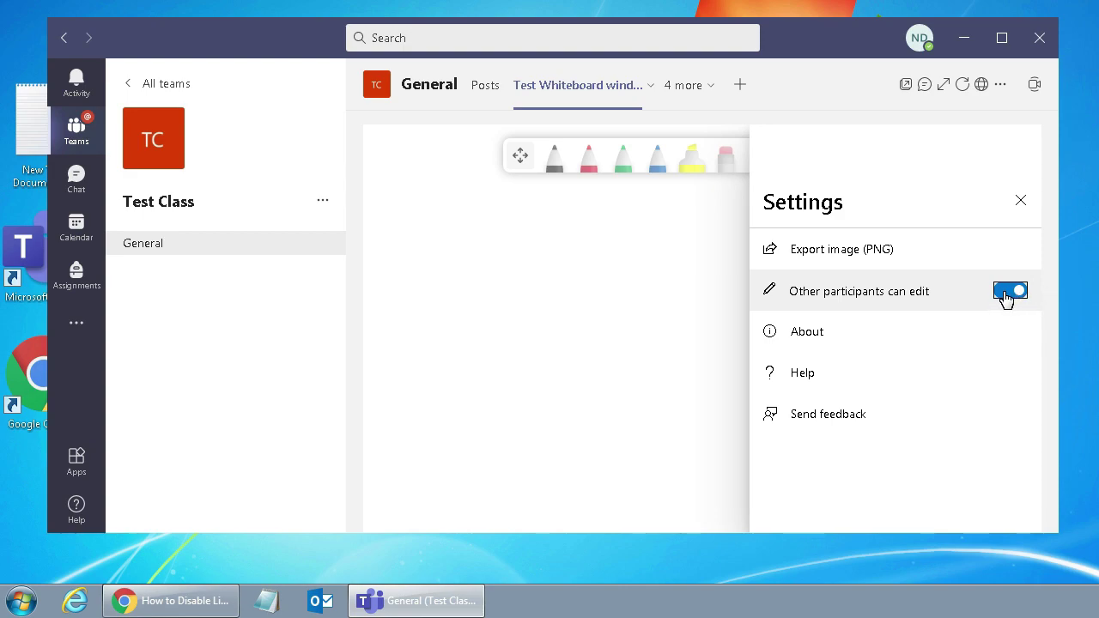
left_click(1007, 293)
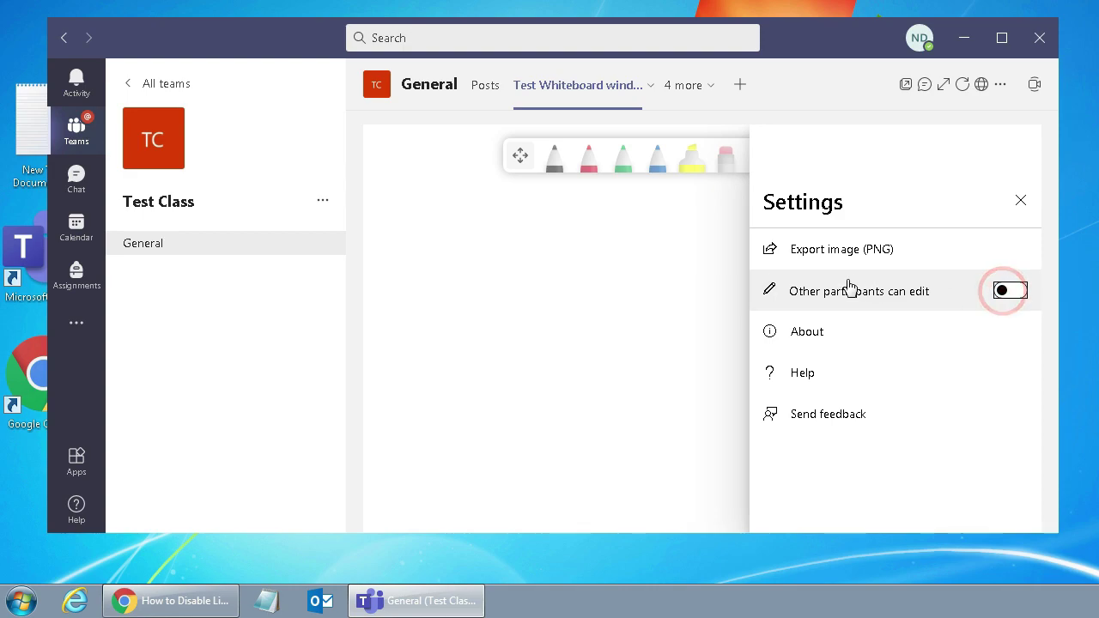
left_click(635, 291)
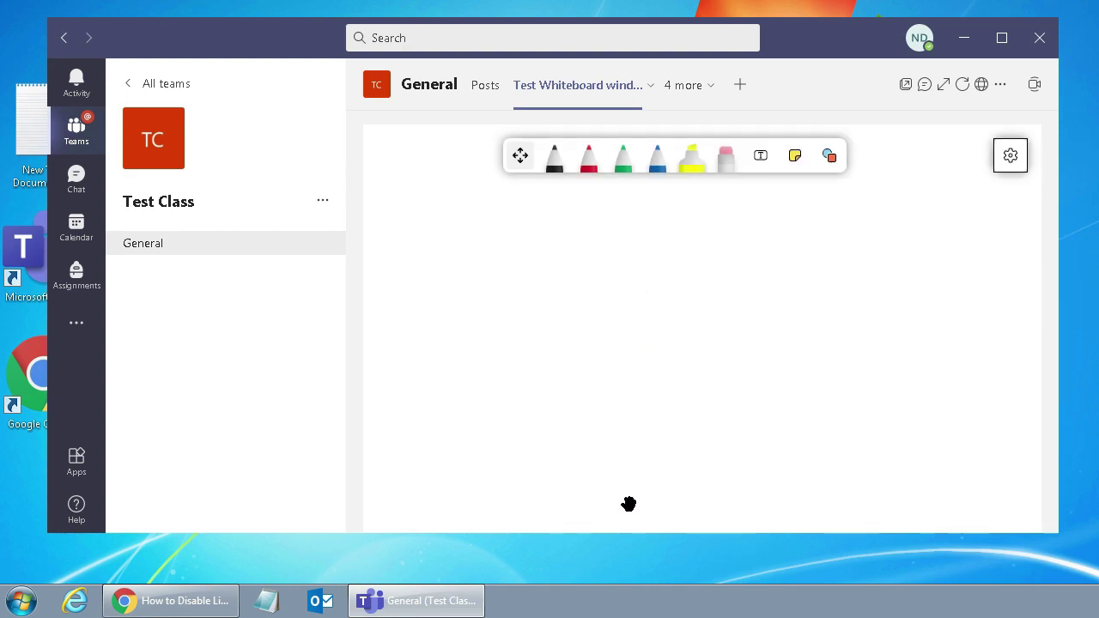
Step: Extend the Teams window's height down to the taskbar and select the whiteboard's Pan and Zoom tool
left_click_drag(621, 533, 622, 571)
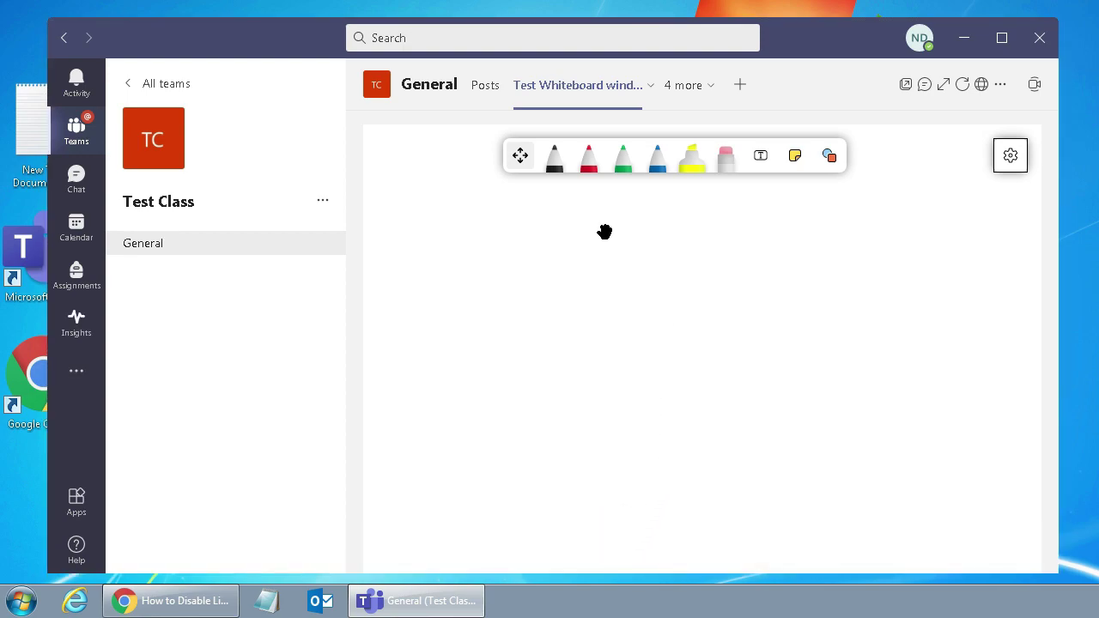
left_click(518, 159)
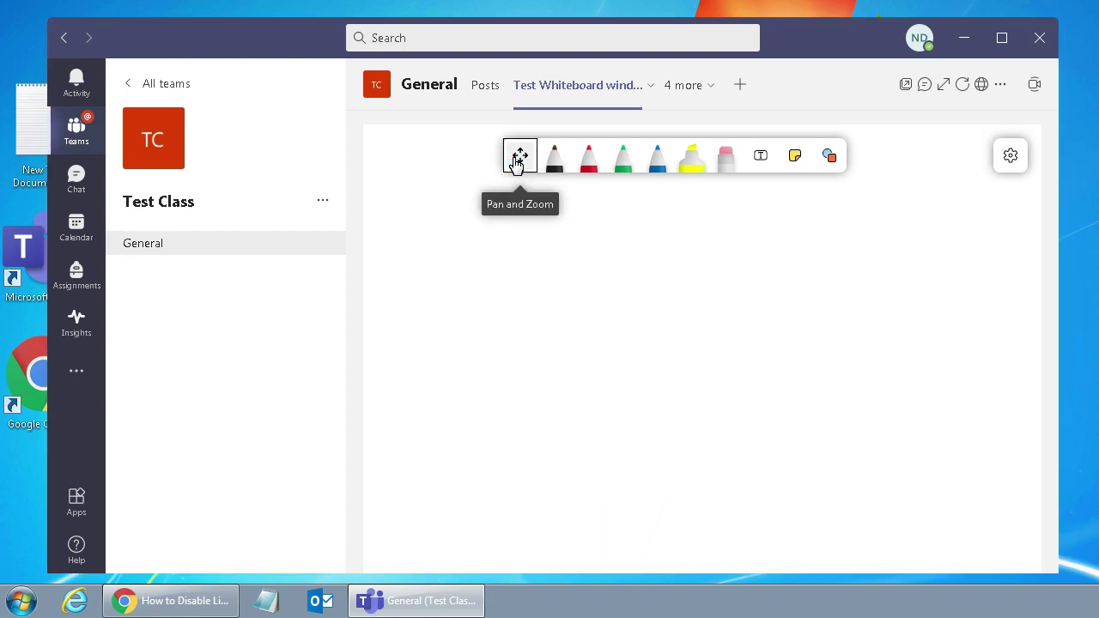
left_click(518, 162)
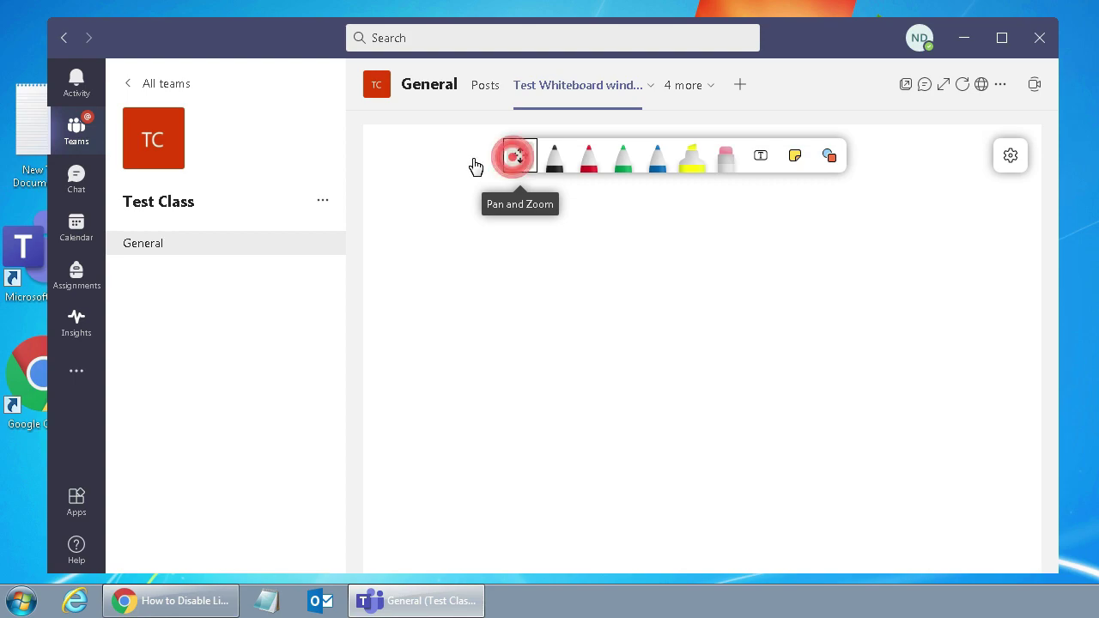
left_click(523, 159)
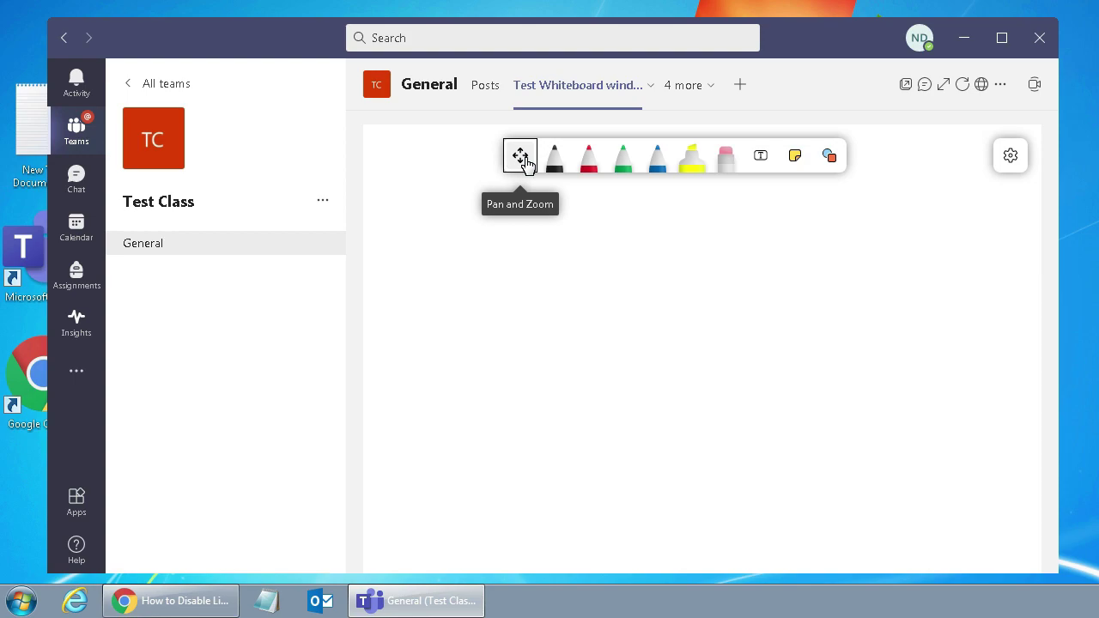
Step: Handwrite "Win 7" in the upper part of the whiteboard with the black pen
left_click(558, 166)
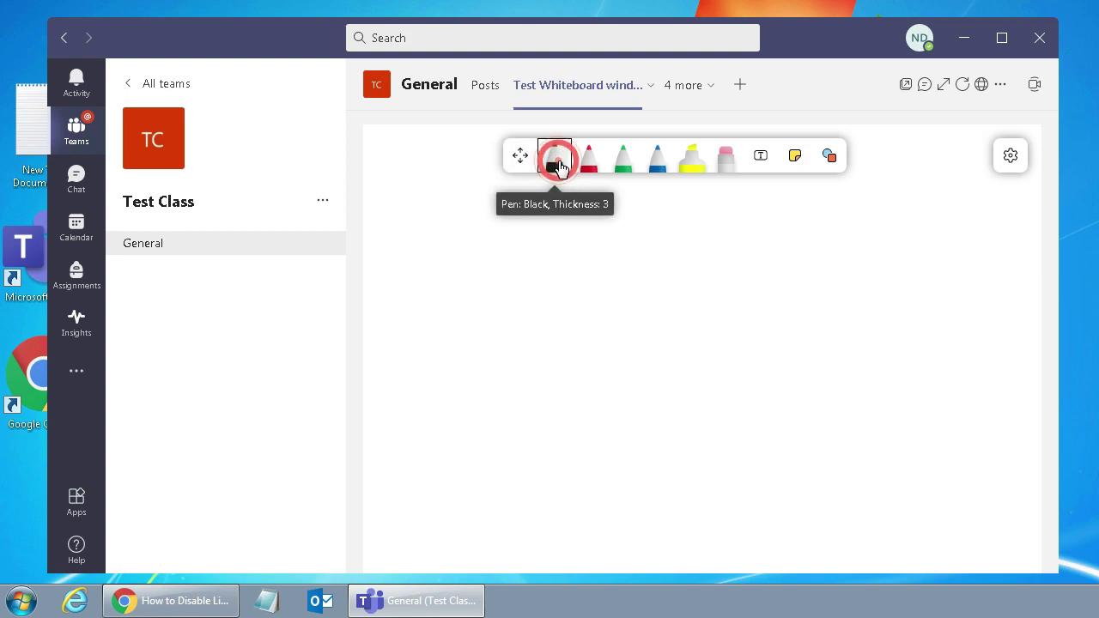
mouse_move(436, 235)
left_mouse_down()
mouse_move(447, 290)
mouse_move(468, 274)
left_mouse_up()
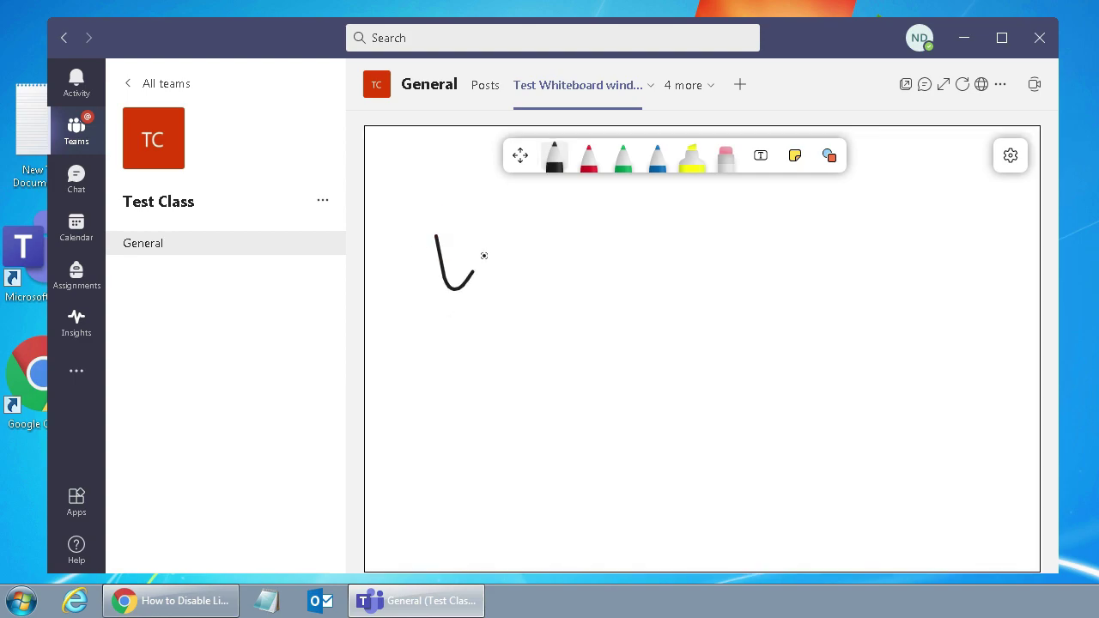
mouse_move(485, 256)
left_mouse_down()
mouse_move(507, 291)
mouse_move(514, 239)
mouse_move(543, 271)
left_mouse_up()
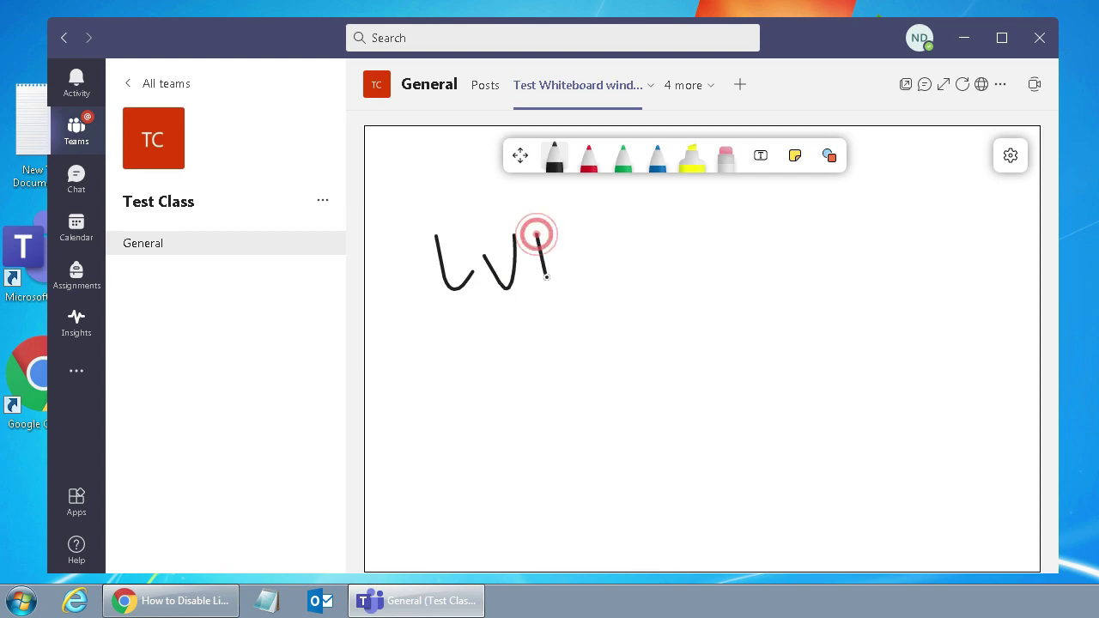
mouse_move(563, 233)
left_mouse_down()
mouse_move(568, 285)
mouse_move(582, 237)
left_mouse_up()
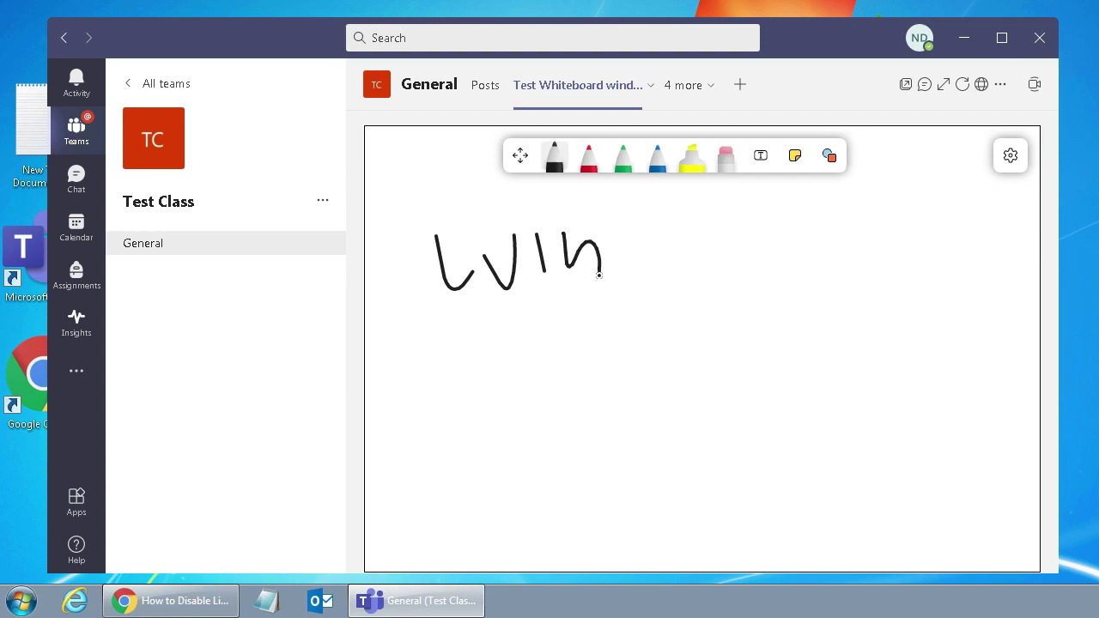
mouse_move(630, 226)
left_mouse_down()
mouse_move(646, 226)
mouse_move(644, 275)
left_mouse_up()
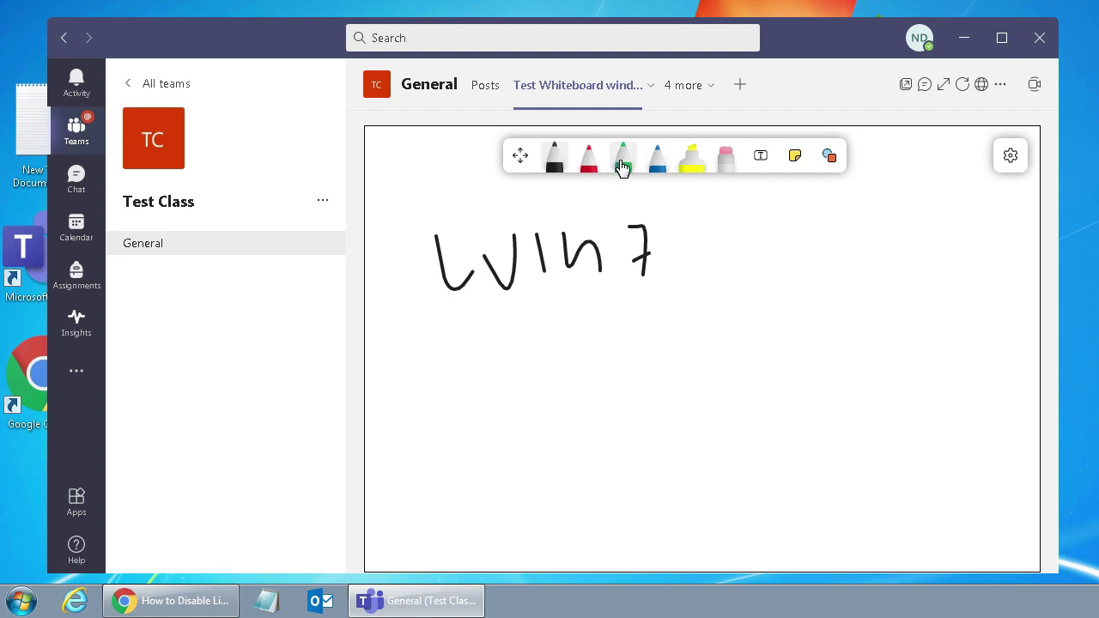
Step: Try selecting the yellow highlighter and the red pen, and erase the handwritten "Win 7"
left_click(692, 160)
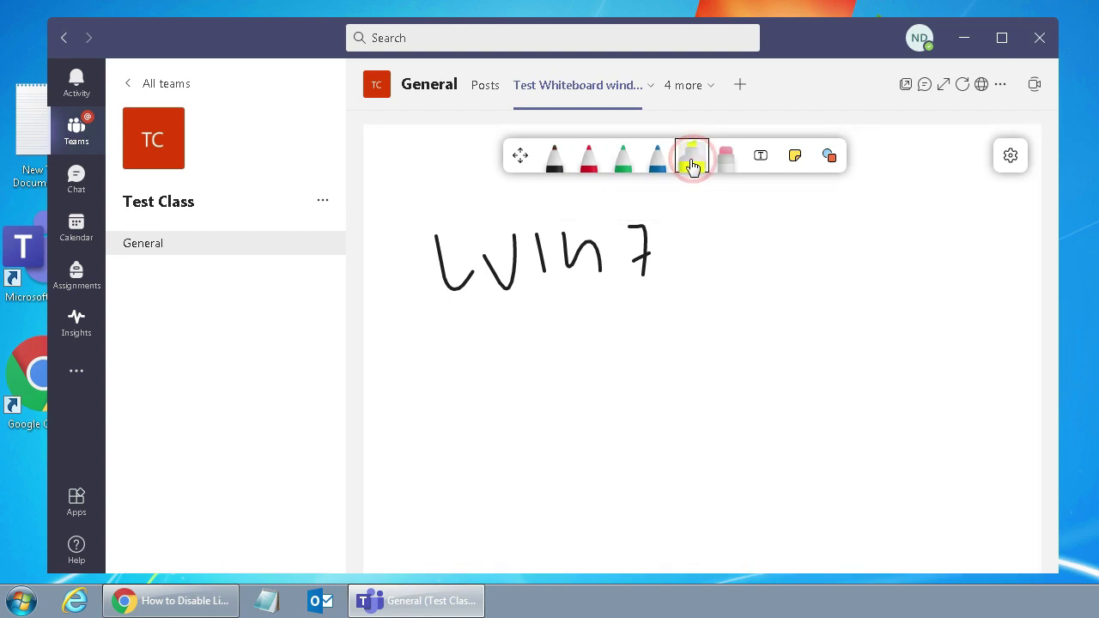
left_click(589, 163)
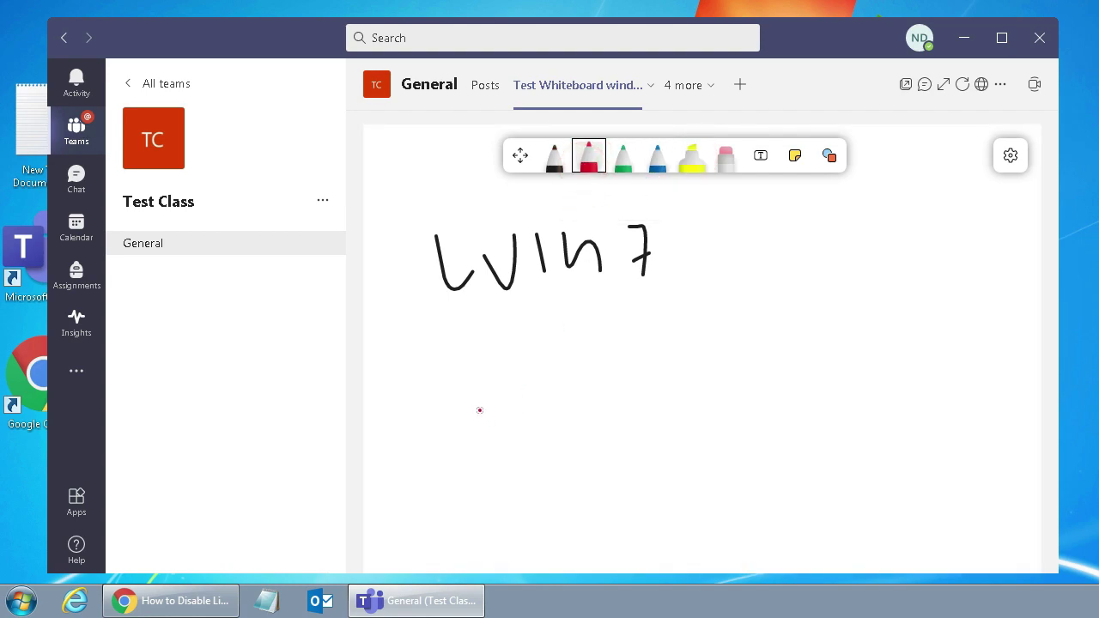
left_click(724, 161)
left_click_drag(421, 274, 656, 249)
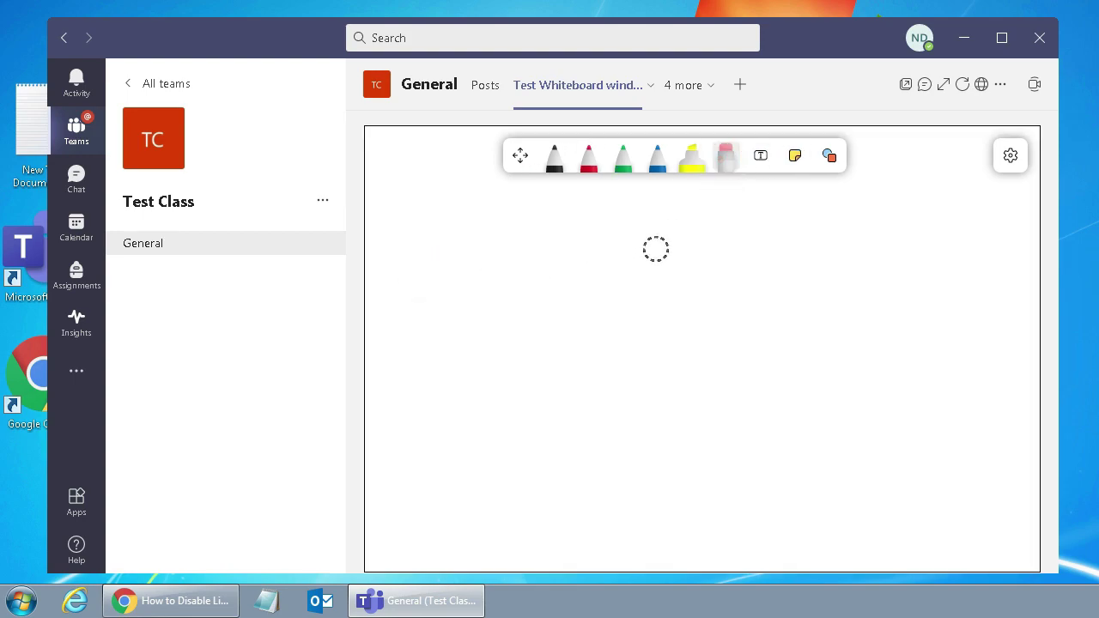
Step: Add a text box reading "This is Windows 7" in the upper part of the whiteboard
left_click(589, 160)
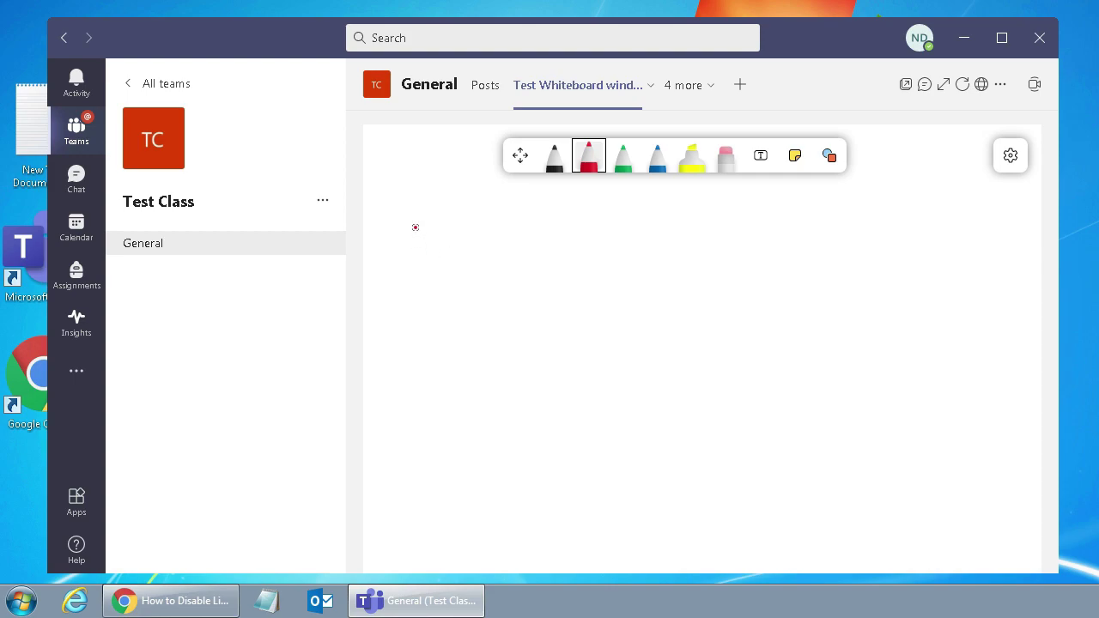
left_click(760, 160)
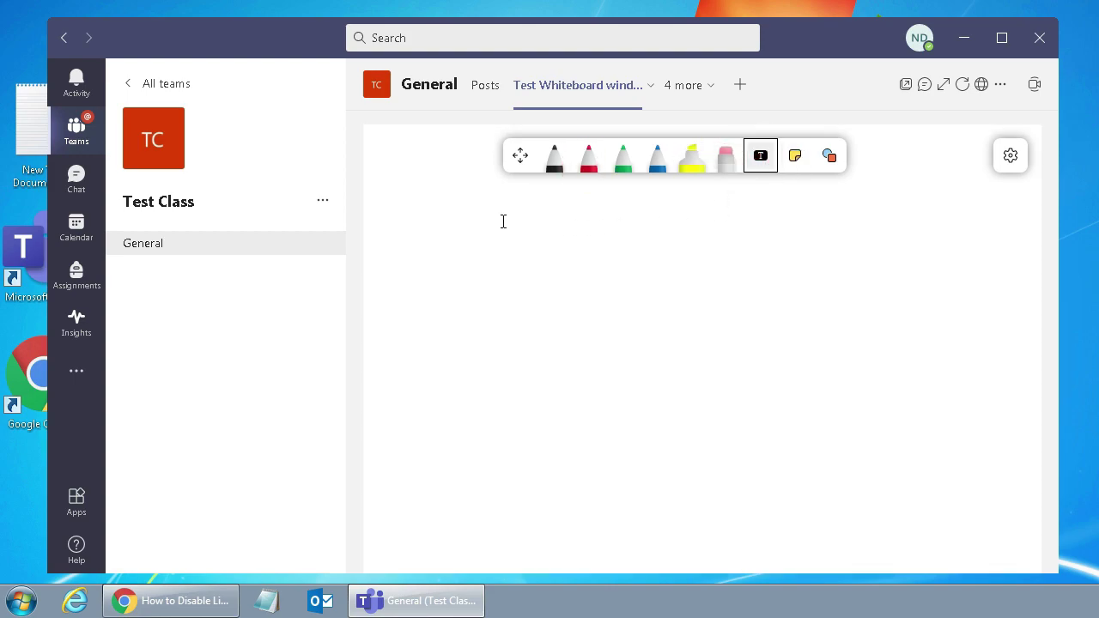
left_click(407, 222)
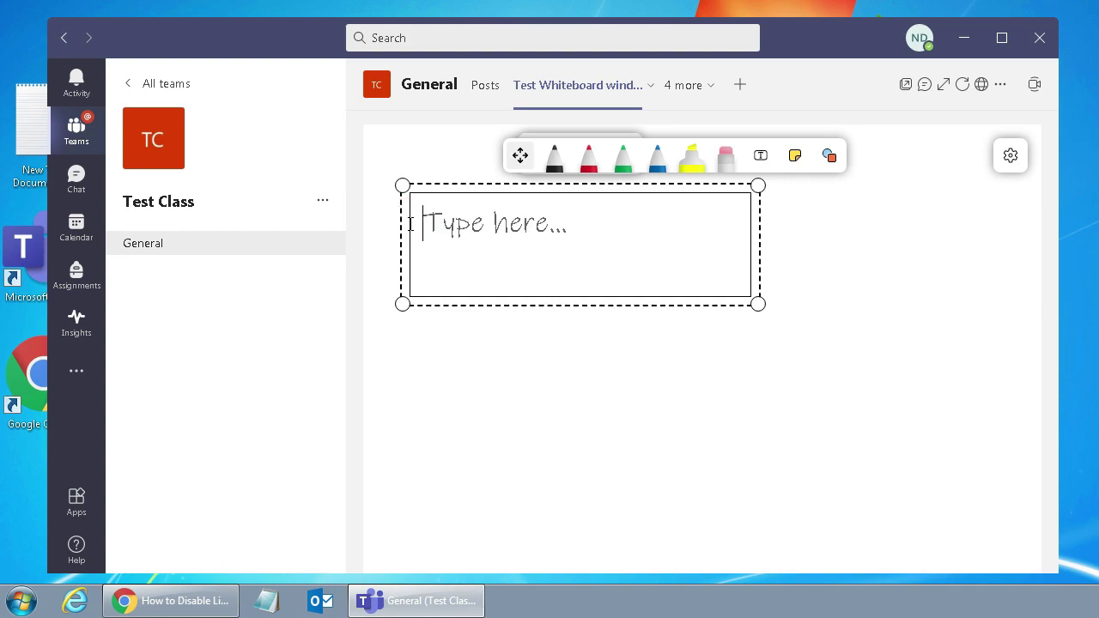
type("This is Windows 7")
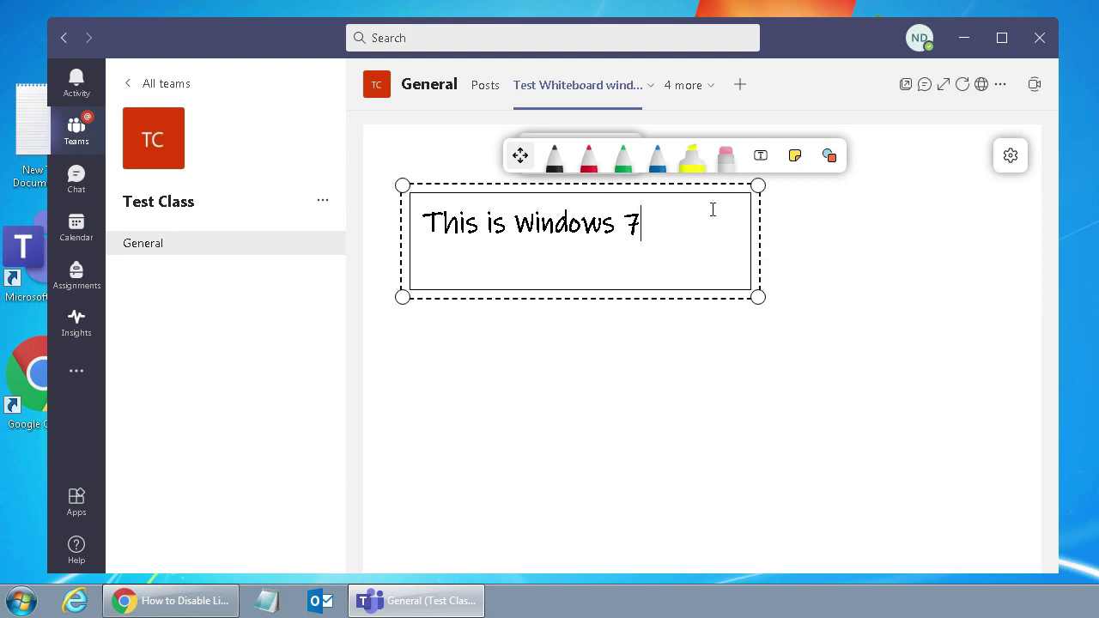
left_click(831, 157)
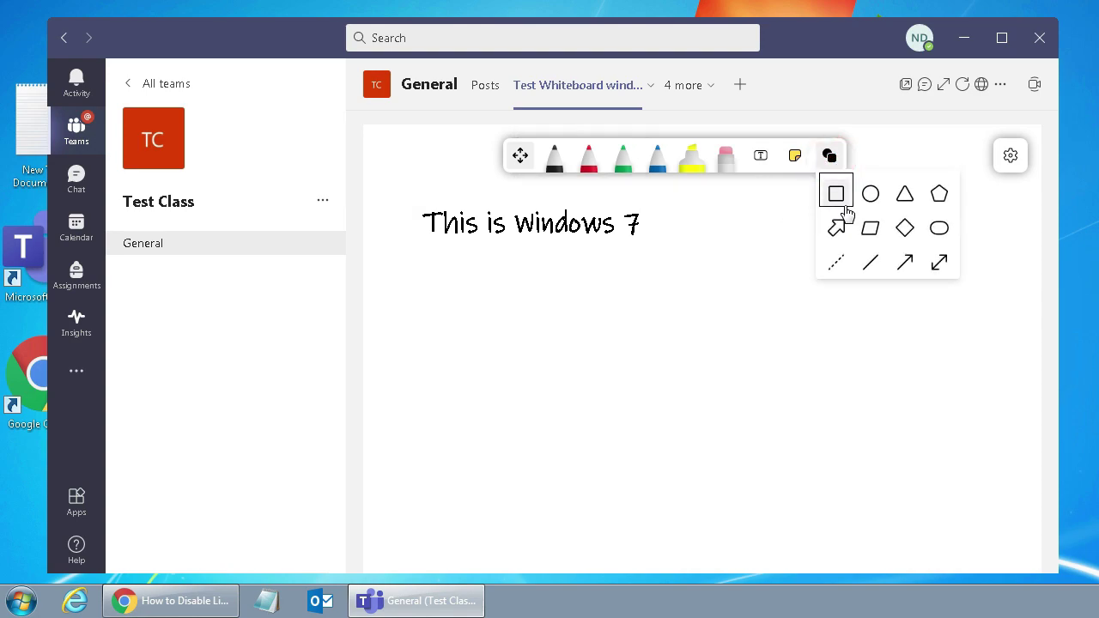
left_click(691, 232)
left_click(841, 235)
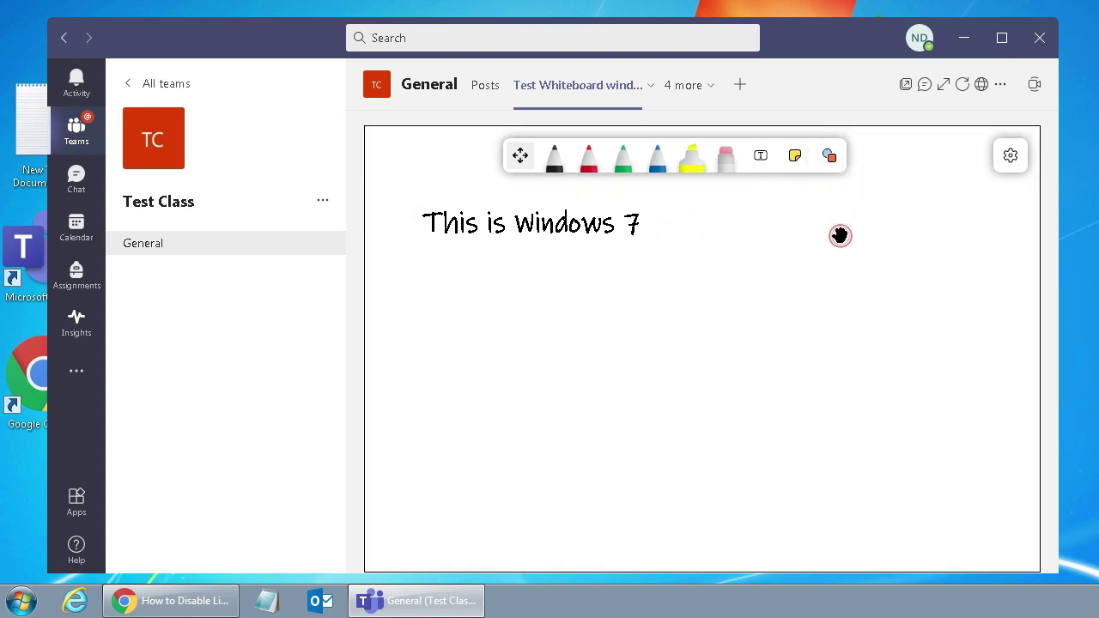
Step: Add a blue-violet sticky note to the whiteboard
left_click(796, 159)
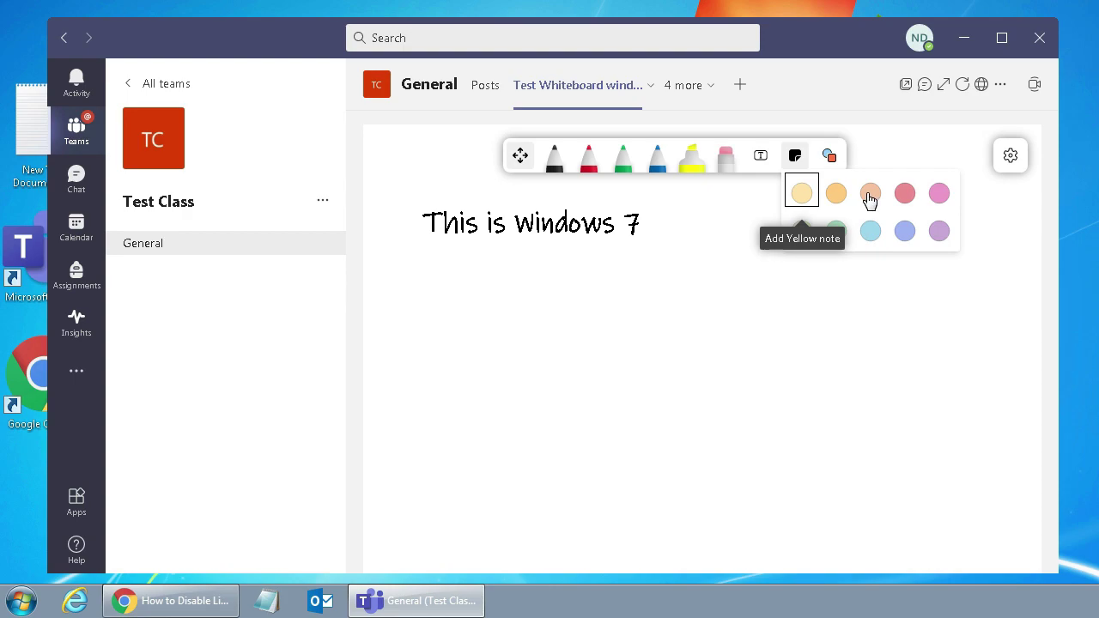
left_click(905, 231)
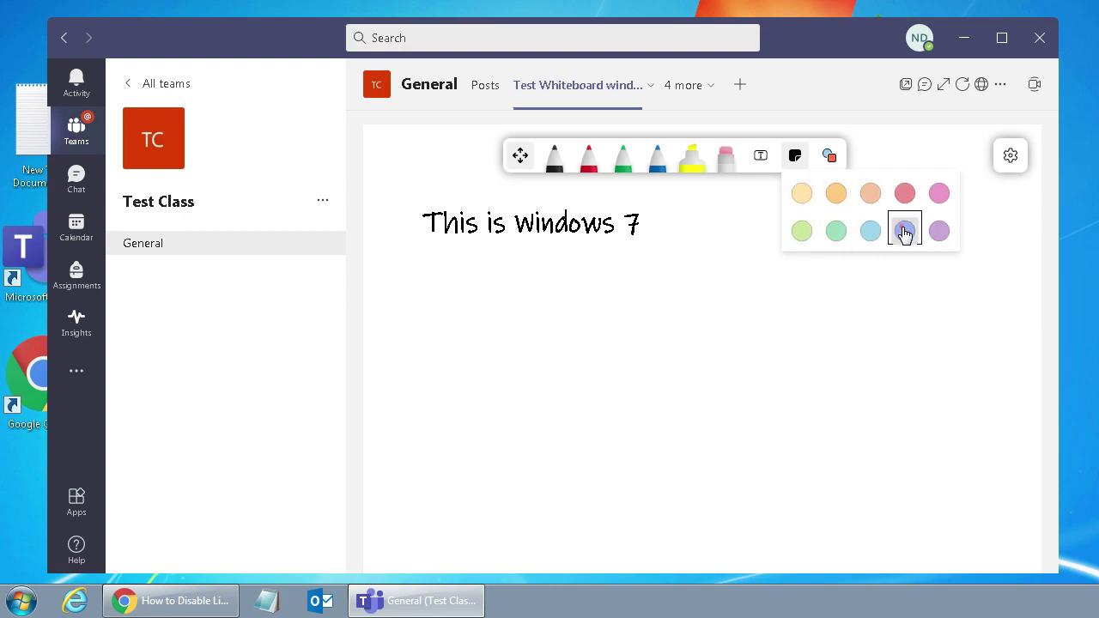
left_click(904, 232)
left_click(495, 304)
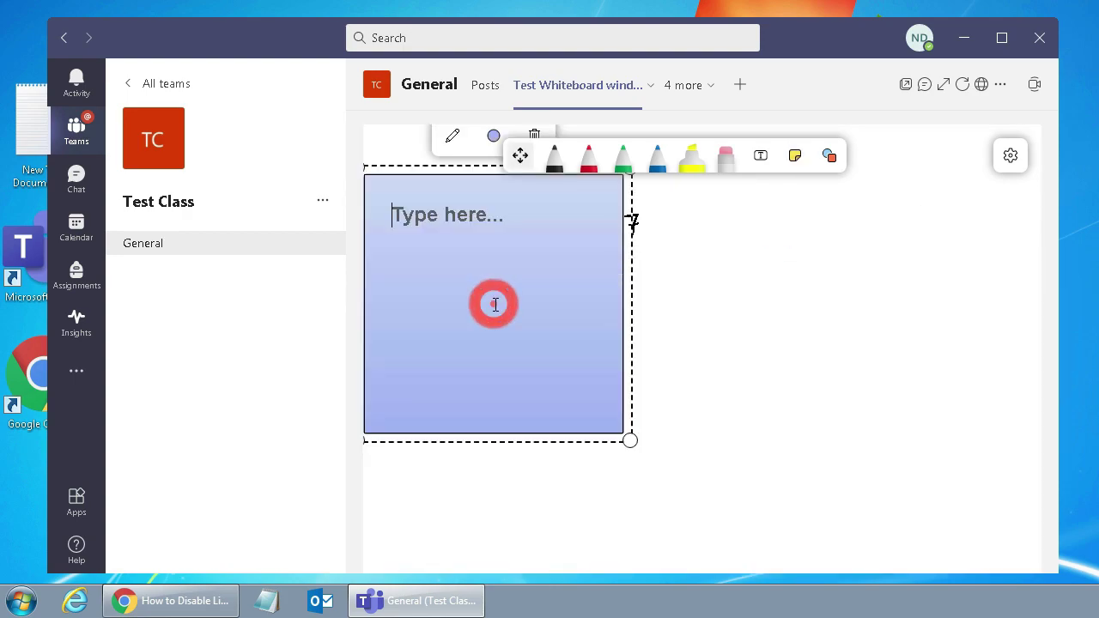
Step: Arrange the board so the sticky note sits just left of the "This is Windows 7" text without overlapping it
left_click_drag(448, 166, 704, 226)
left_click_drag(709, 267, 712, 270)
left_click_drag(650, 286, 495, 269)
Step: Fill in the sticky note with the text "How to use Microsoft WhiteBoard on Windows 7"
left_click(467, 259)
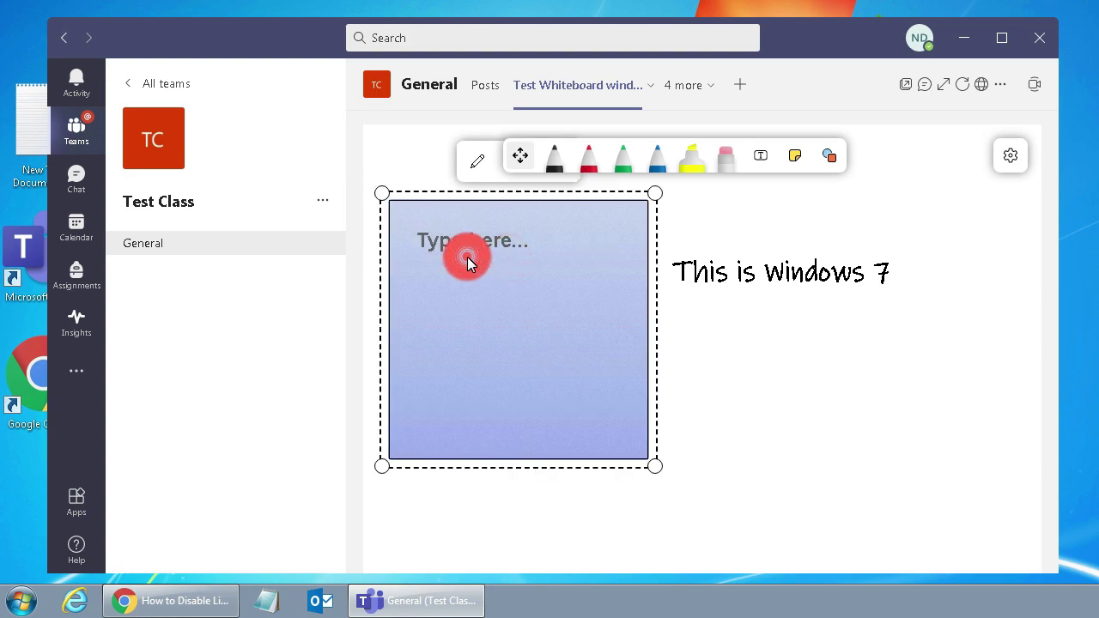
type("to")
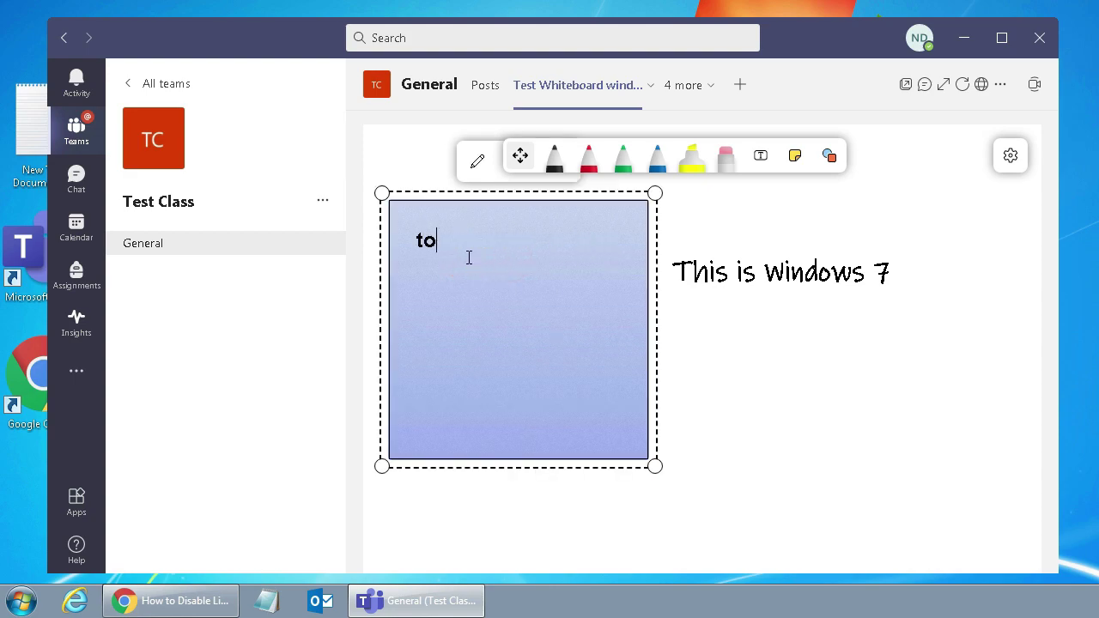
key("ctrl+a")
type("H")
type("to use")
type(" wh")
key("BackSpace")
key("BackSpace")
type("Micro")
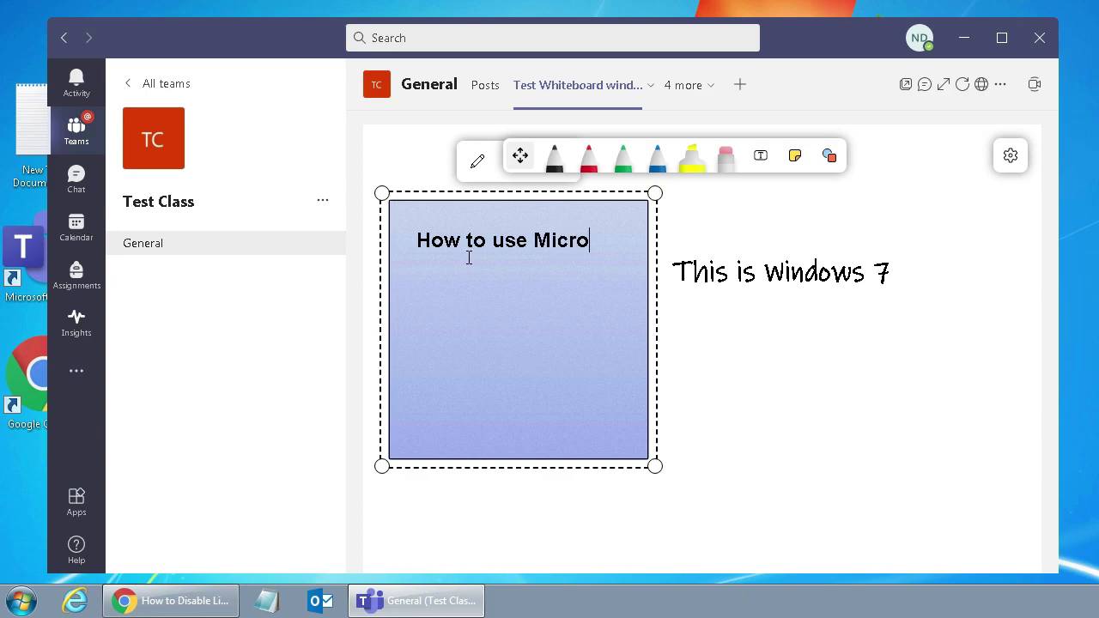
type("soft Wh")
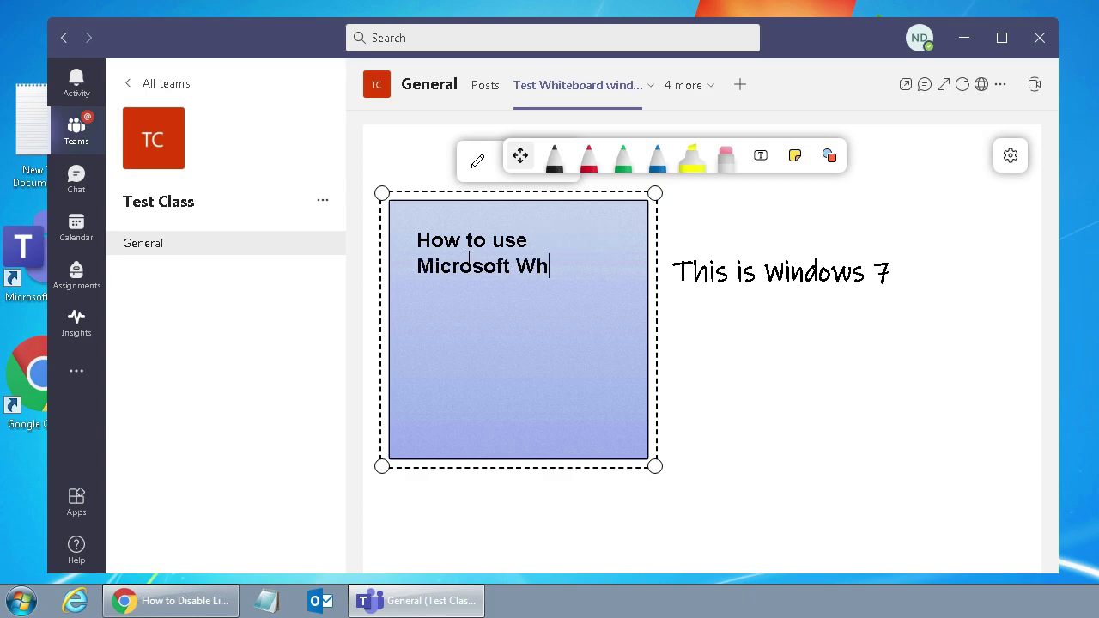
type("iteBoard")
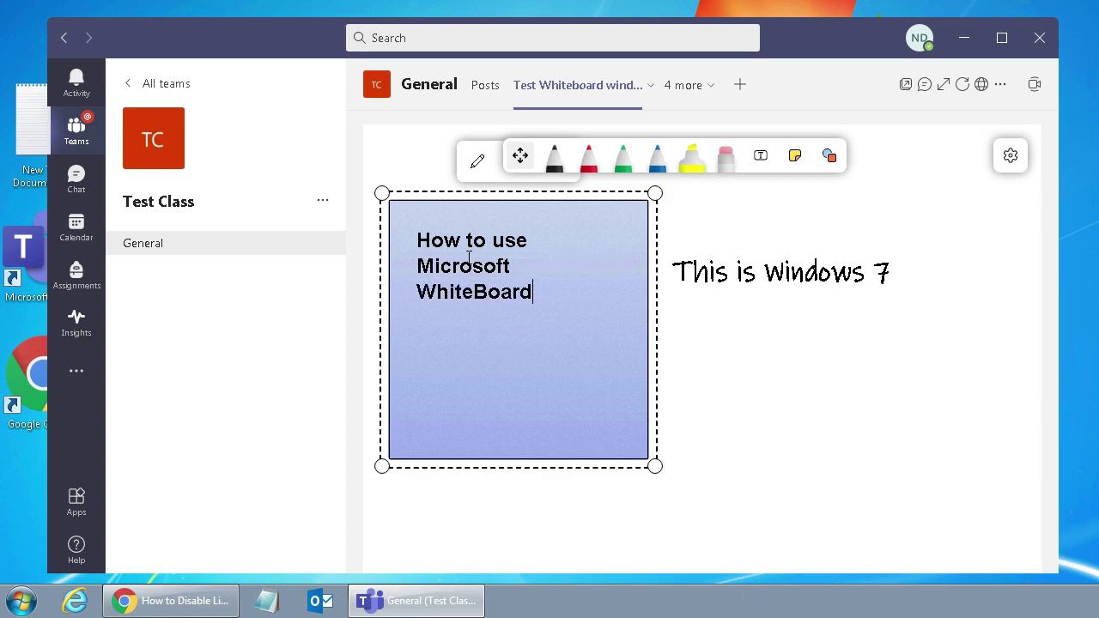
type(" on Windows 7")
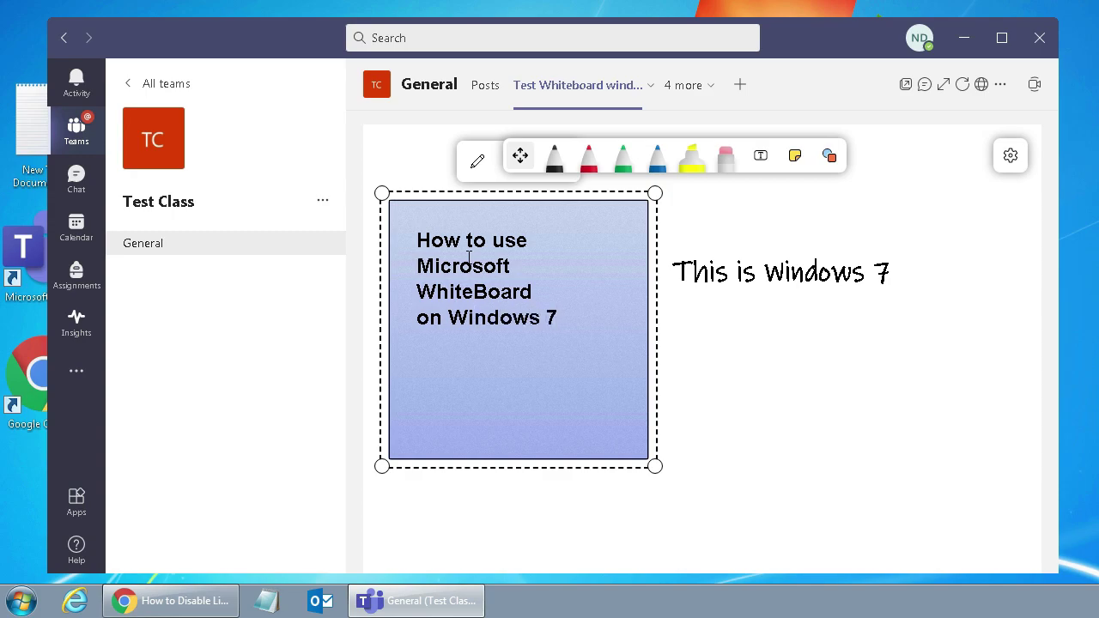
Step: Expand the whiteboard tab across the Teams window and pop it out into its own window
left_click(943, 84)
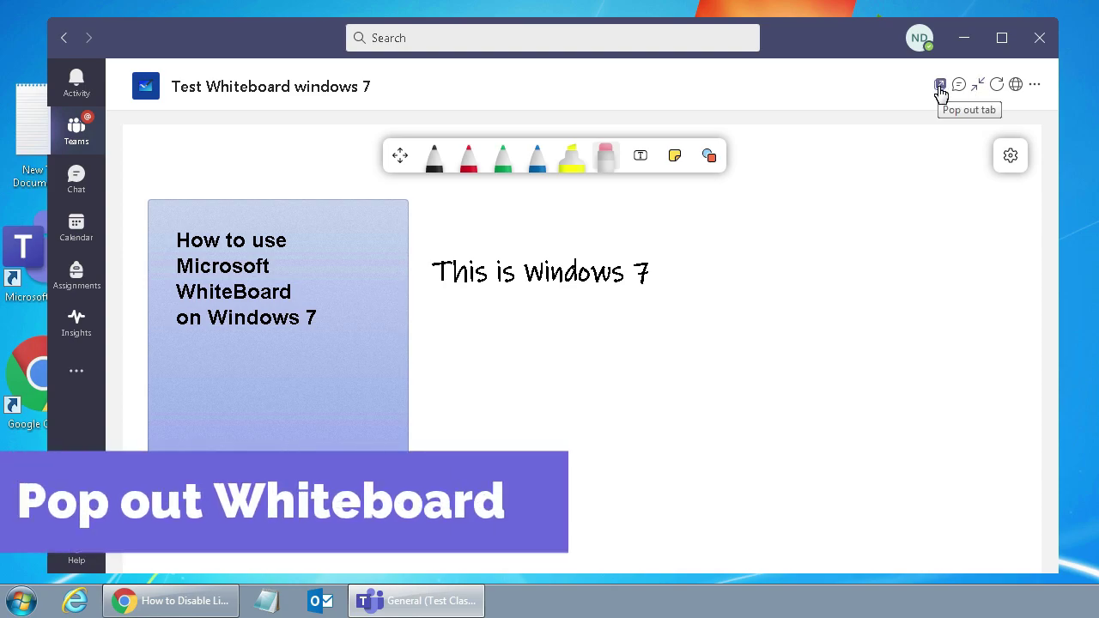
left_click(940, 87)
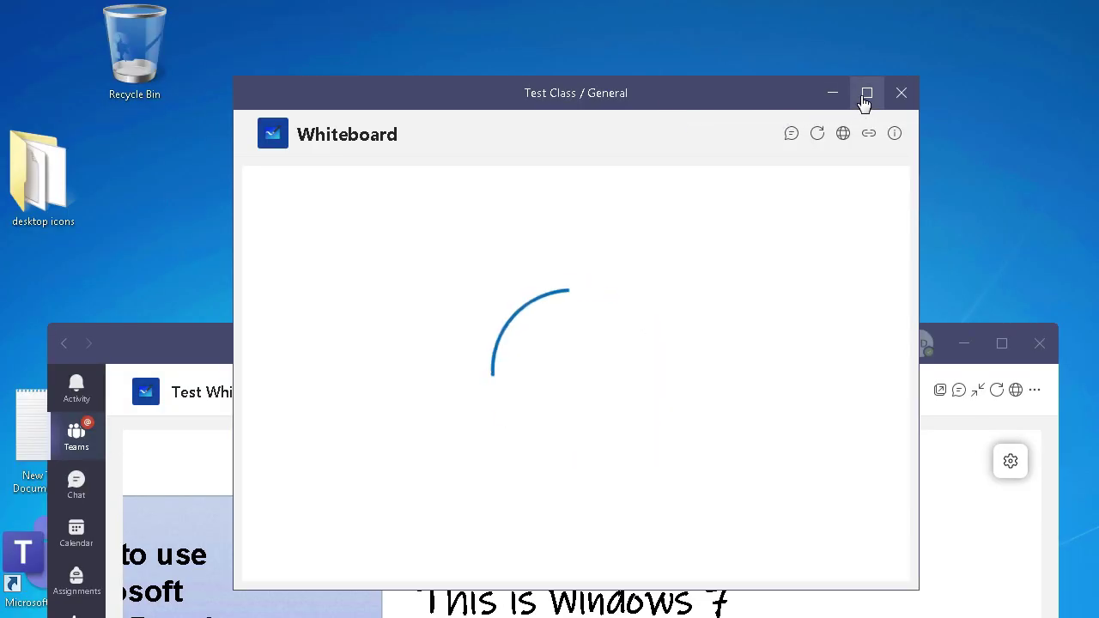
Step: Place the popped-out Whiteboard window in the upper middle of the desktop and minimize the main Teams window
left_click_drag(753, 105, 726, 214)
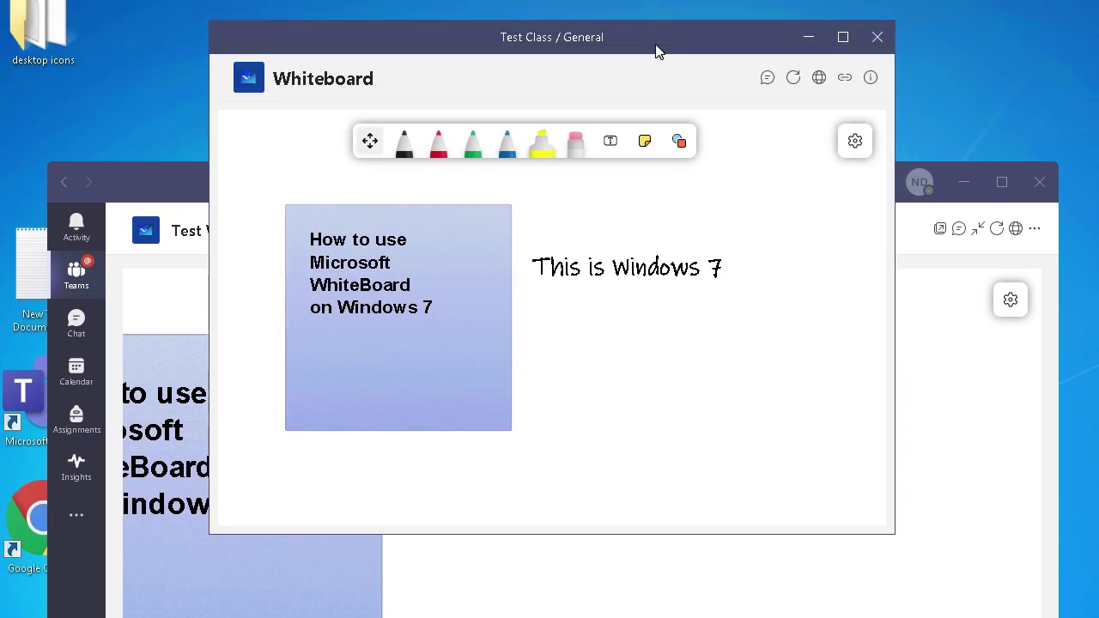
left_click_drag(657, 52, 642, 198)
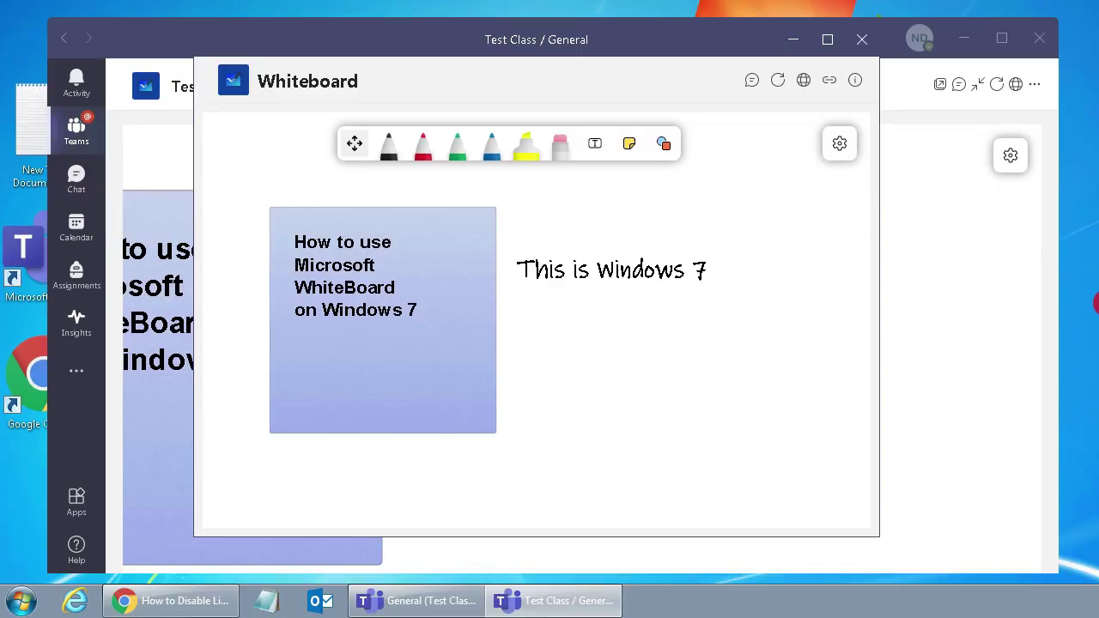
left_click(574, 83)
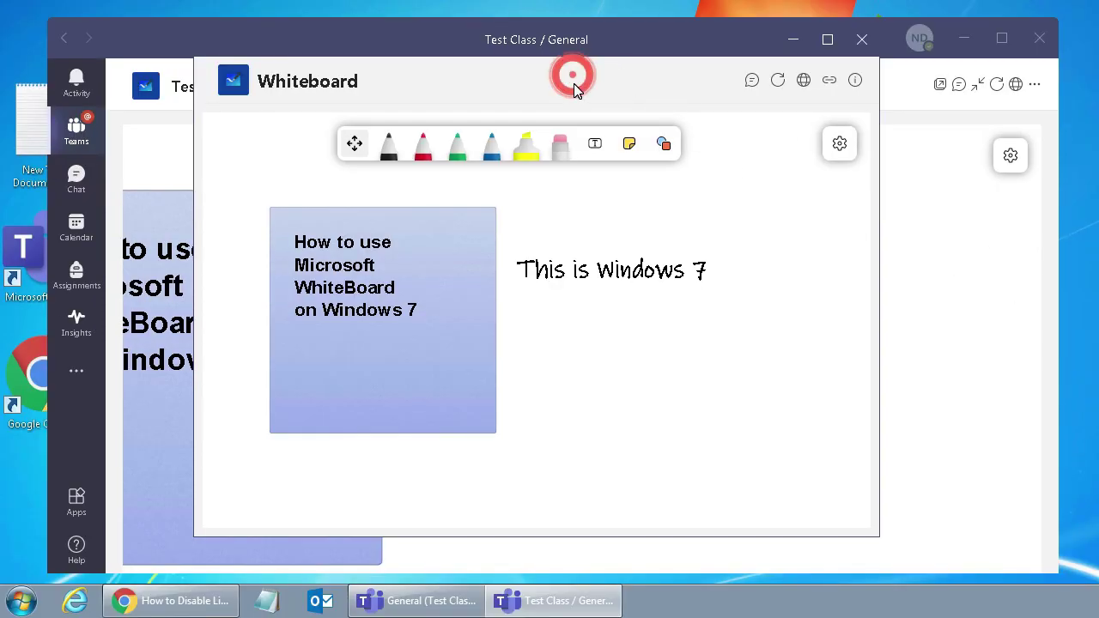
left_click(963, 39)
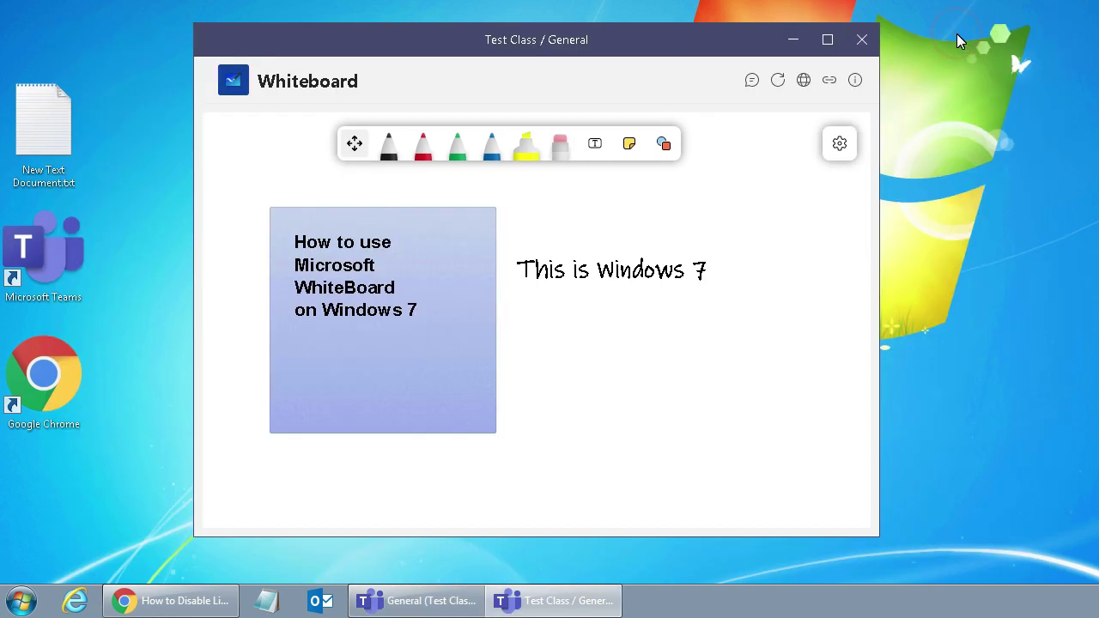
Step: Maximize and restore the popped-out Whiteboard window, and enlarge it on both sides and down to just above the taskbar
left_click(827, 40)
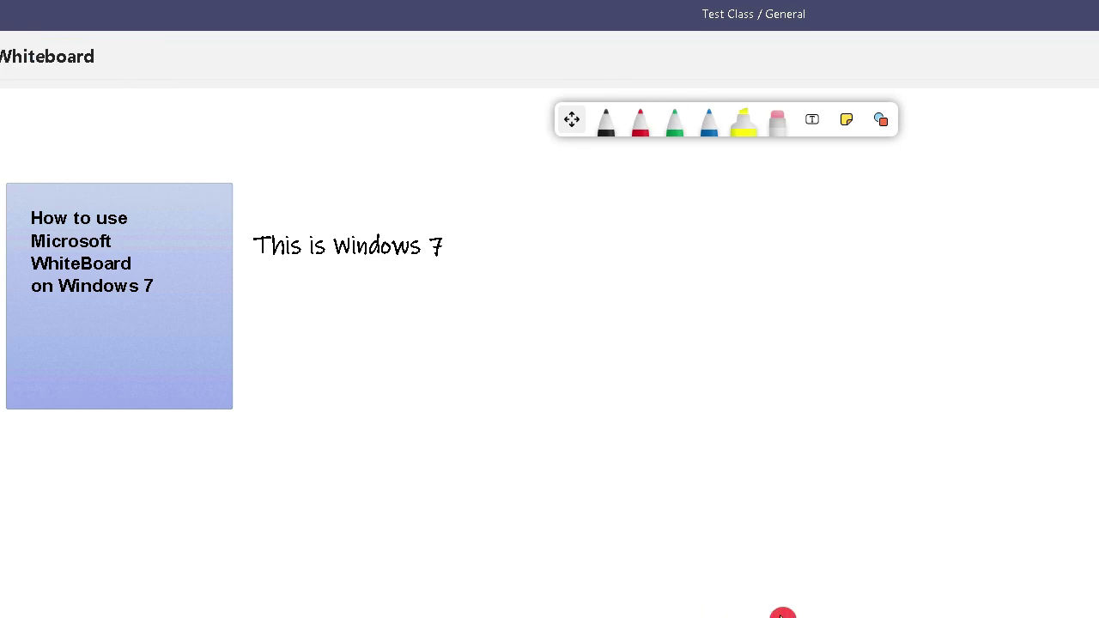
left_click(1052, 17)
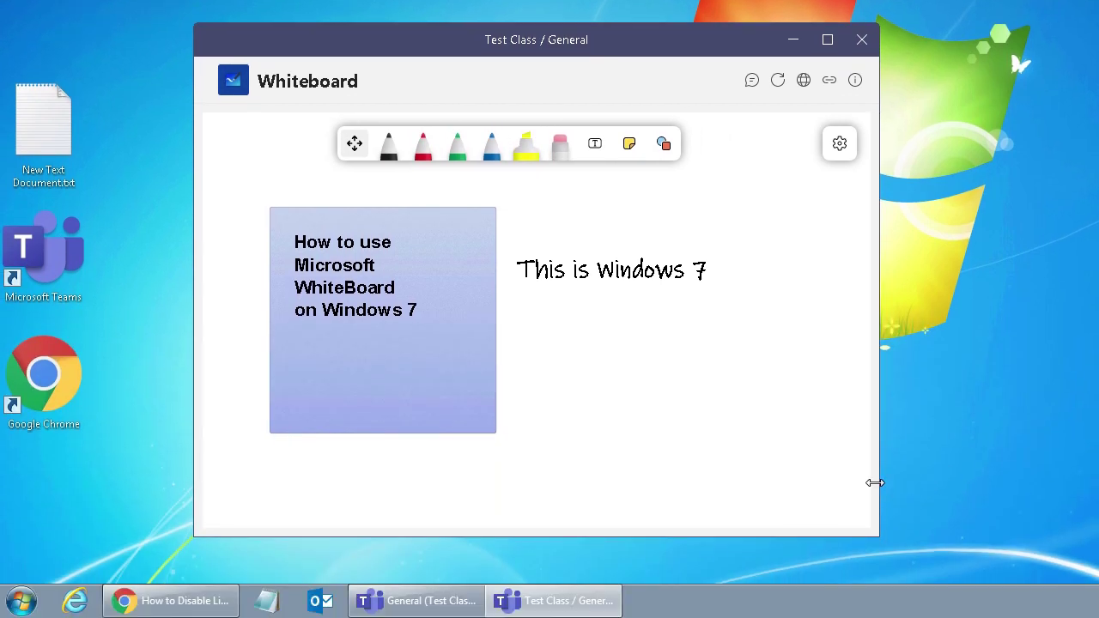
left_click(875, 483)
left_click_drag(875, 536, 1046, 565)
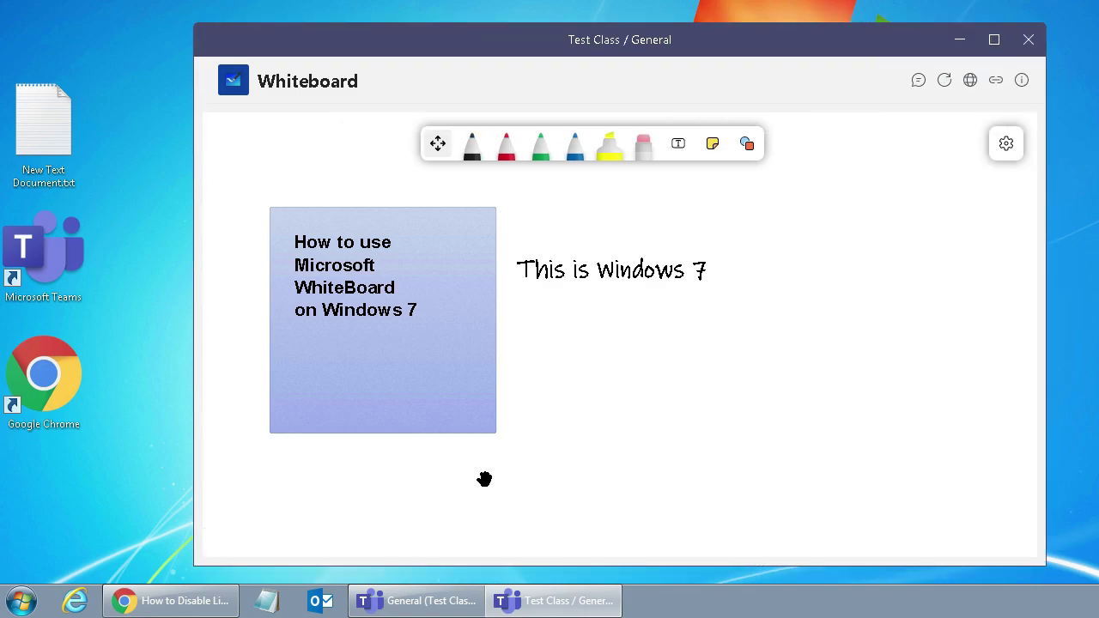
left_click(195, 555)
left_click_drag(195, 555, 106, 564)
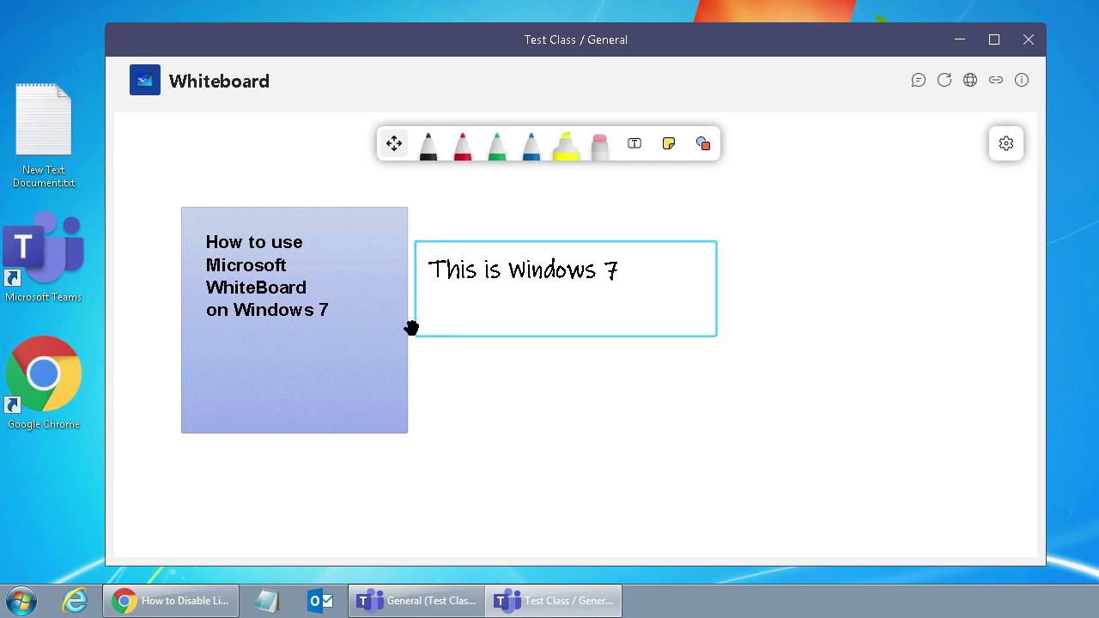
left_click(319, 289)
left_click(466, 271)
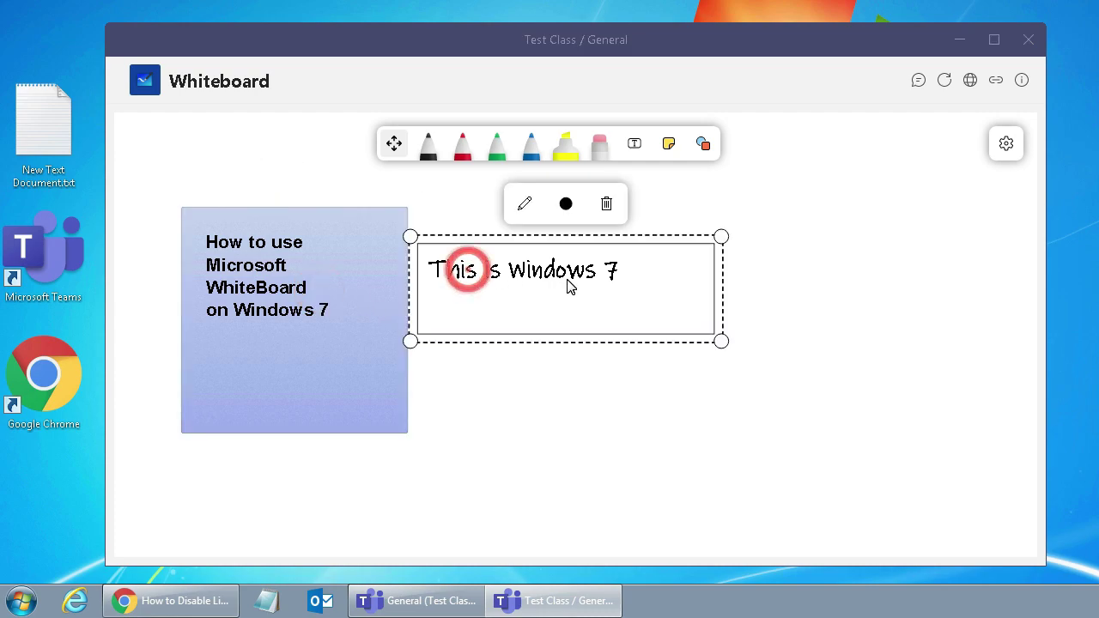
left_click(607, 396)
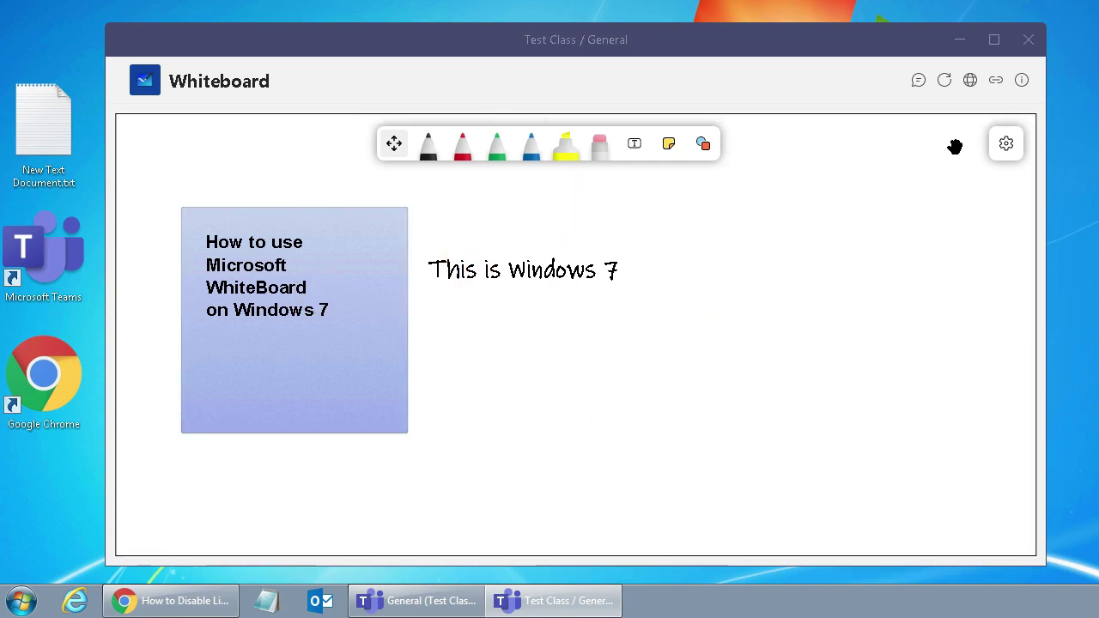